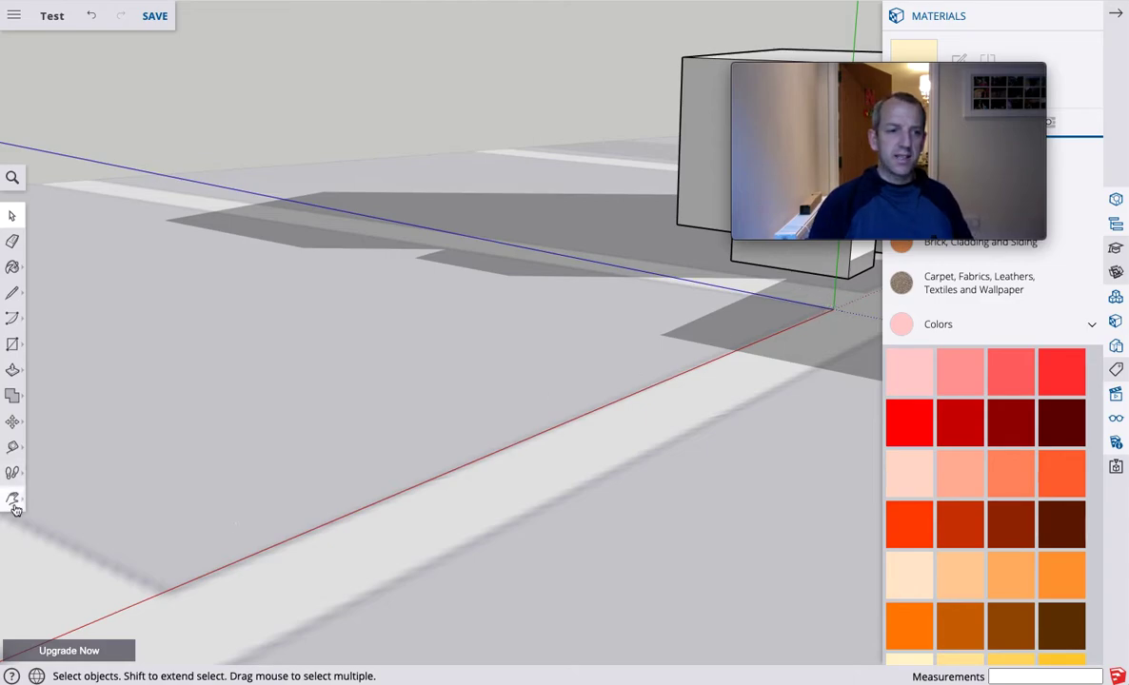
Step: Draw a 16 by 7 m rectangle flat on the ground beside the origin
{"action": "left_click", "coordinate": [13, 446]}
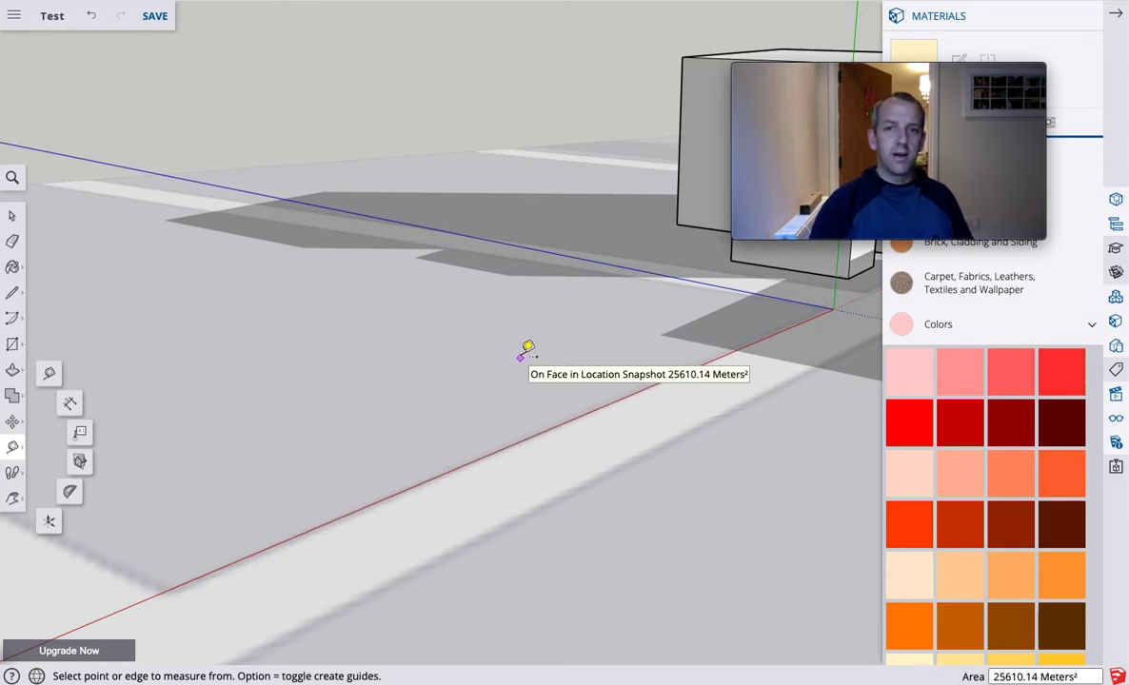
{"action": "scroll", "coordinate": [528, 350], "scroll_direction": "down", "scroll_amount": 5}
{"action": "scroll", "coordinate": [528, 348], "scroll_direction": "up", "scroll_amount": 6}
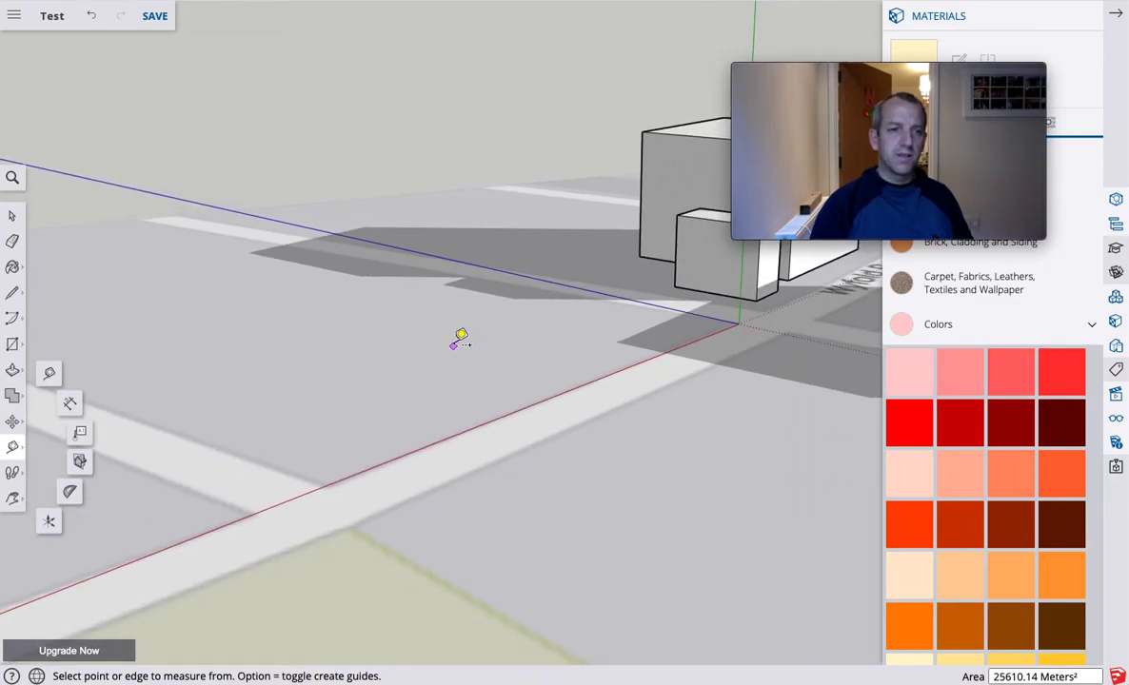
{"action": "left_click", "coordinate": [13, 343]}
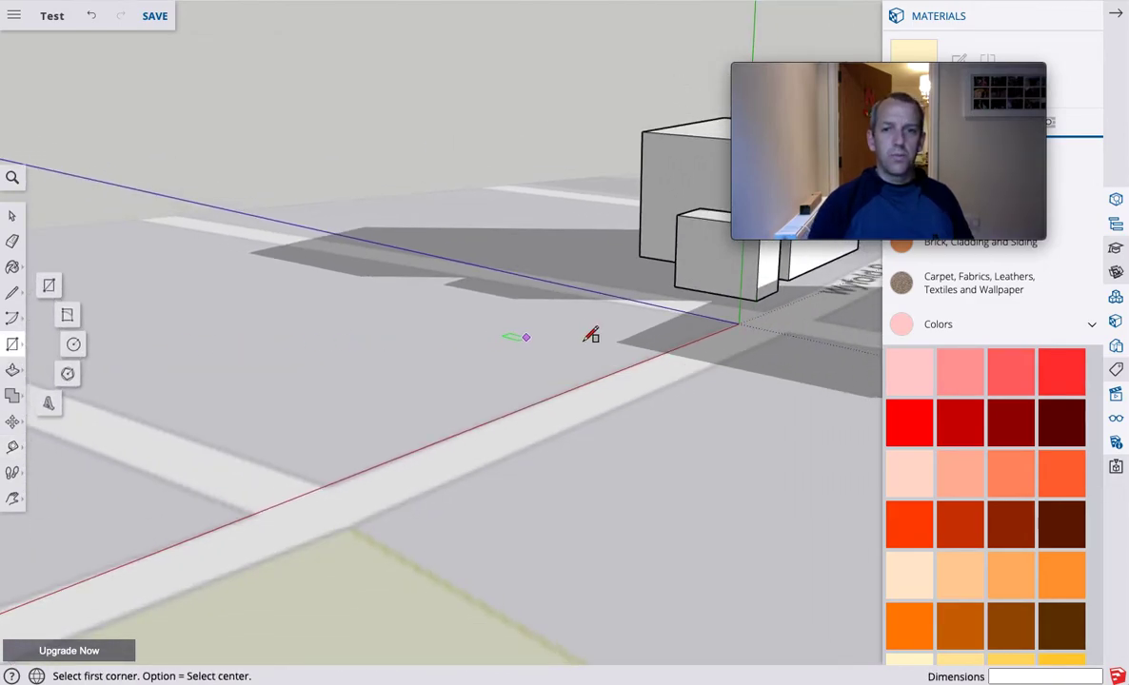
{"action": "left_click", "coordinate": [663, 343]}
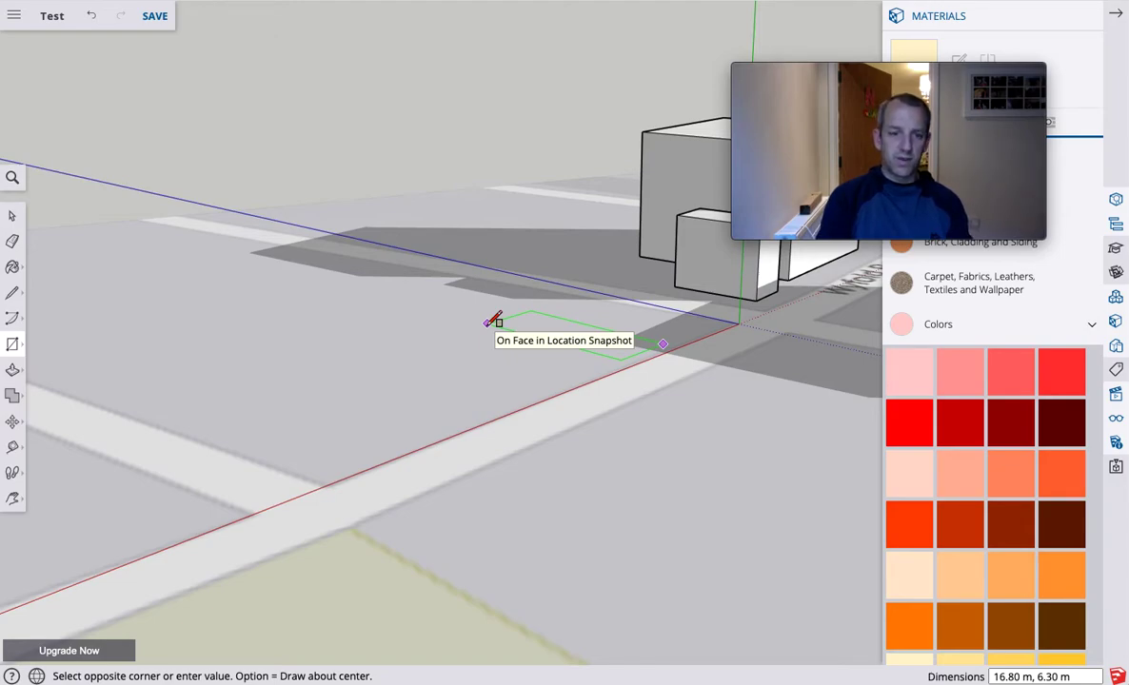
{"action": "type", "text": "16"}
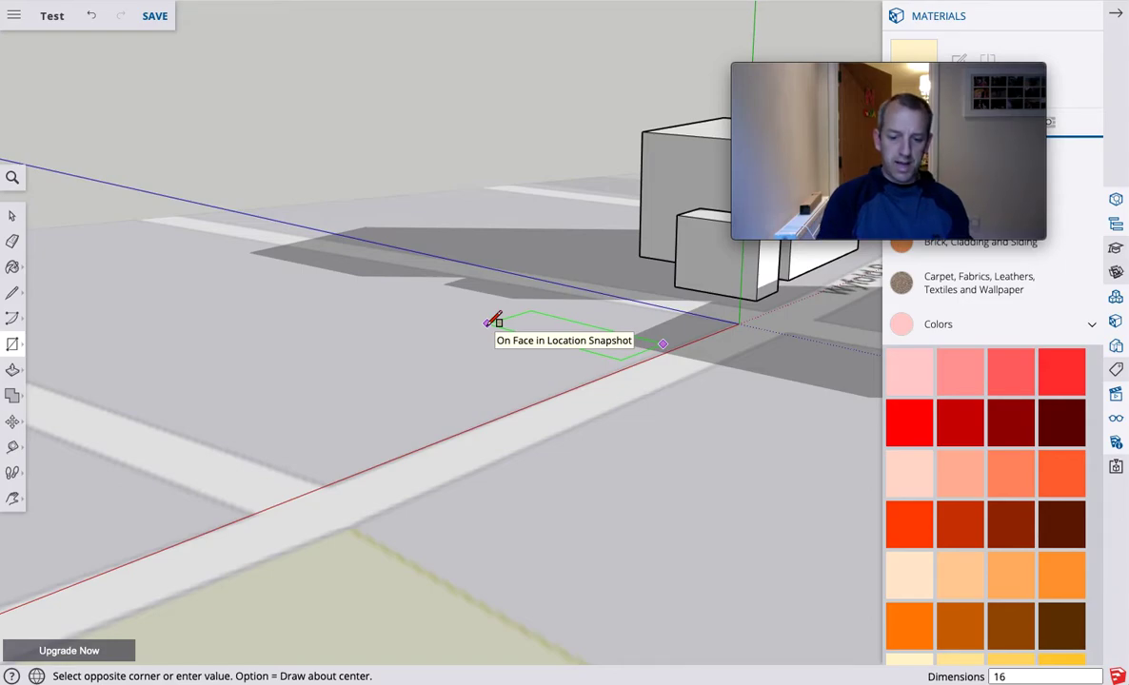
{"action": "type", "text": ","}
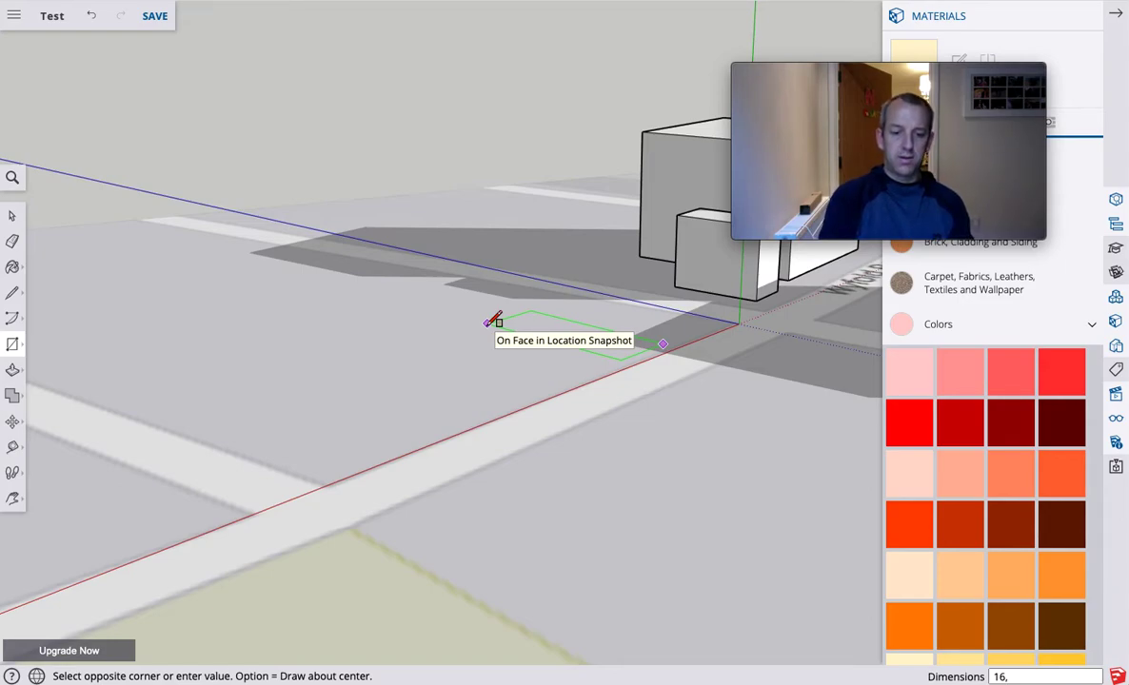
{"action": "type", "text": "7"}
{"action": "key", "text": "Return"}
{"action": "scroll", "coordinate": [495, 327], "scroll_direction": "up", "scroll_amount": 10}
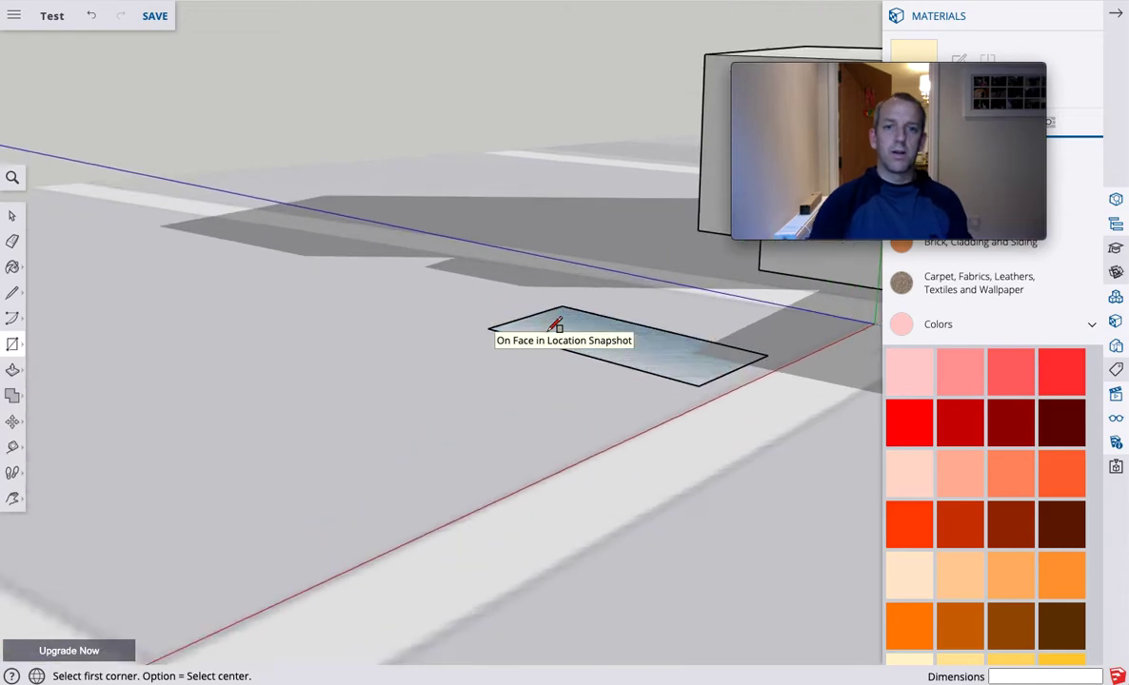
{"action": "scroll", "coordinate": [584, 403], "scroll_direction": "down", "scroll_amount": 10}
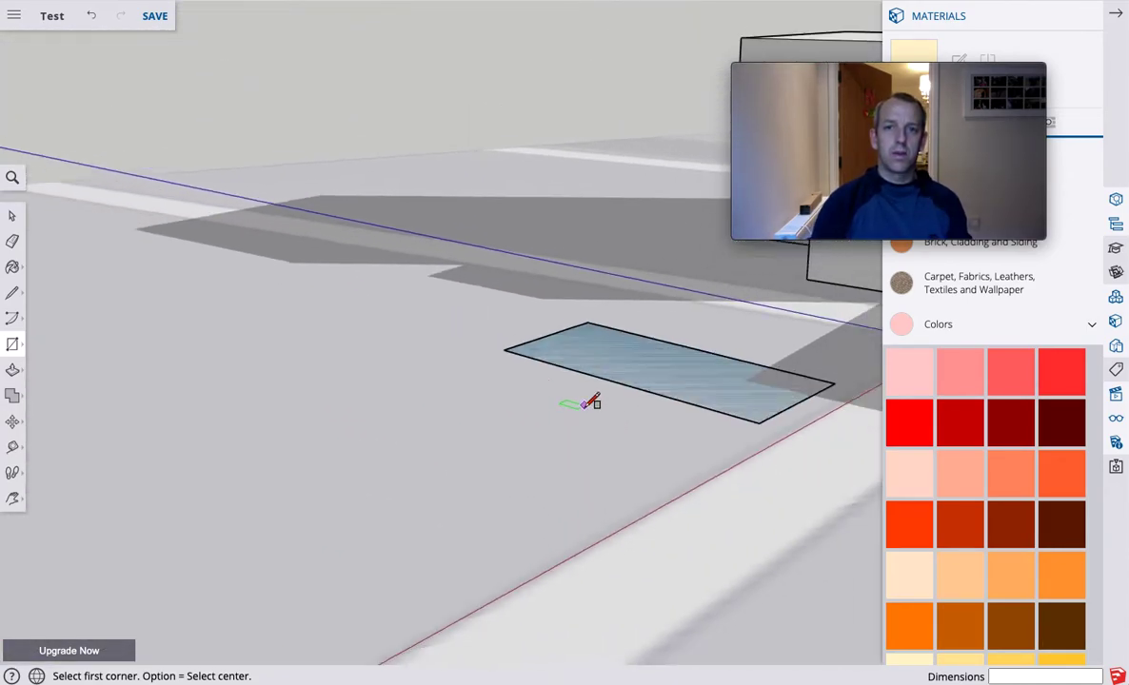
Step: Check Model Info length units: metres, 0.00 precision, 0.01 m snapping
{"action": "left_click", "coordinate": [1116, 443]}
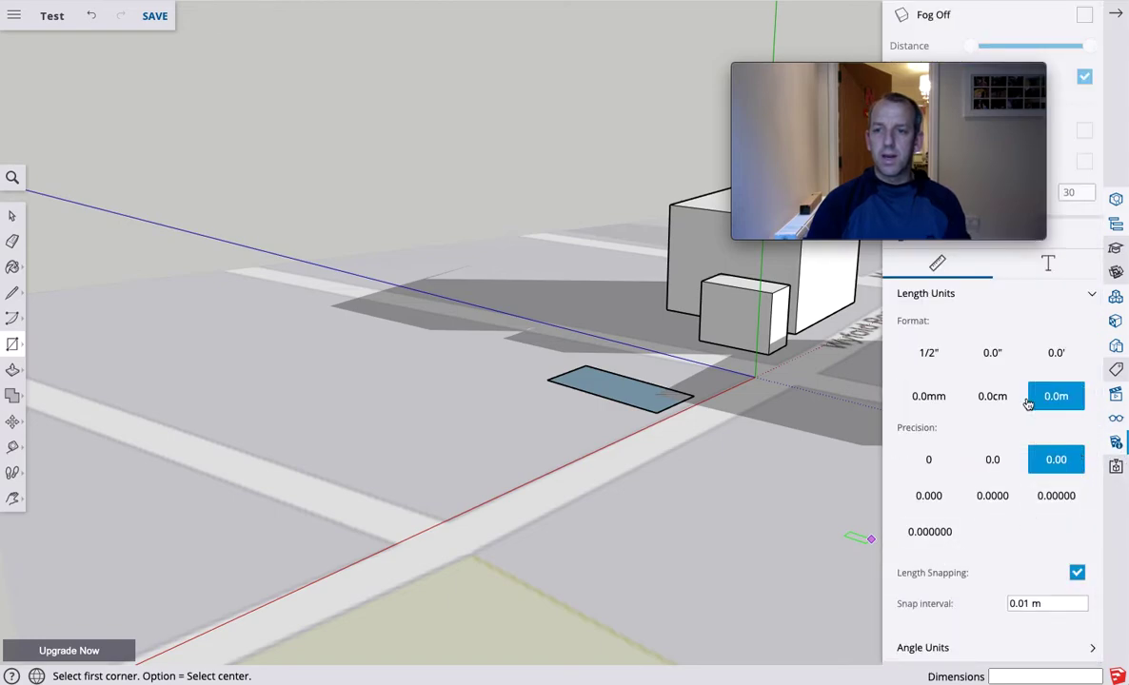
{"action": "left_click_drag", "start_coordinate": [948, 55], "coordinate": [767, 33]}
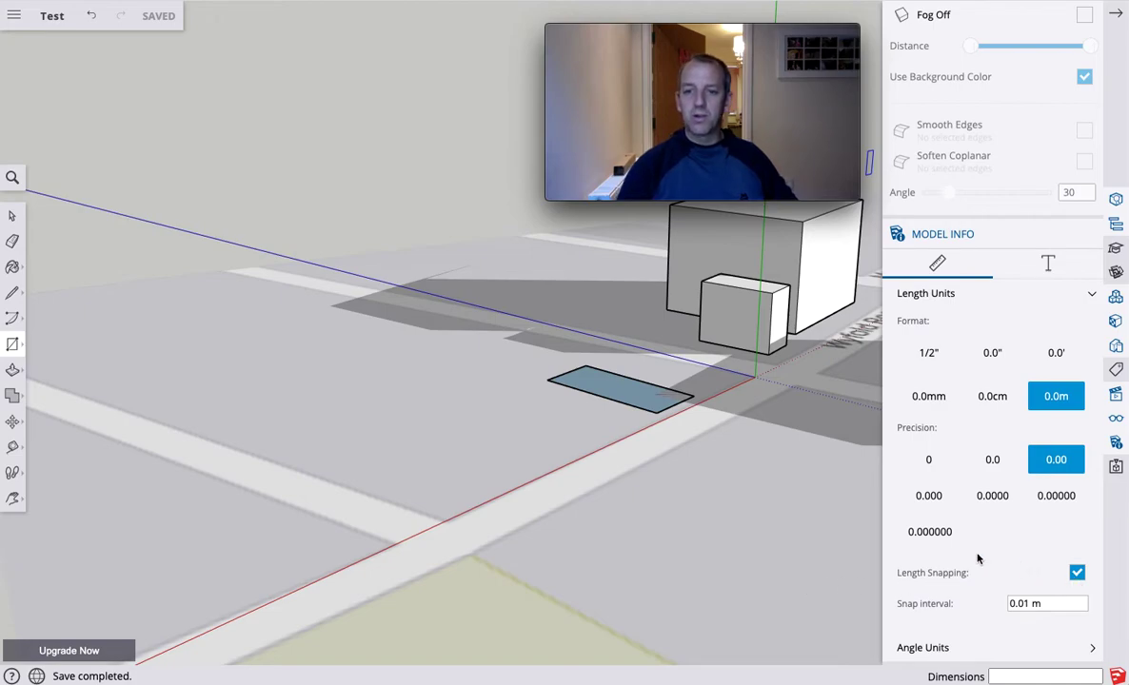
{"action": "scroll", "coordinate": [641, 411], "scroll_direction": "down", "scroll_amount": 5}
{"action": "scroll", "coordinate": [641, 411], "scroll_direction": "up", "scroll_amount": 10}
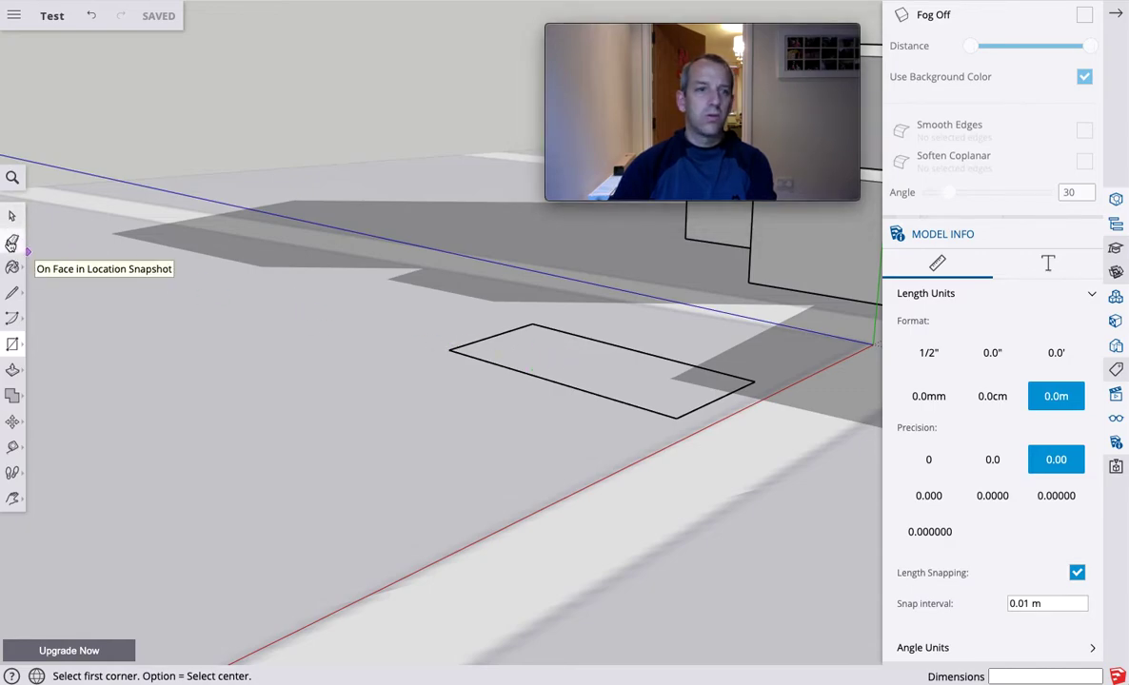
Step: Push/Pull the 16 × 7 m rectangle up into an 8.50 m tall box
{"action": "left_click", "coordinate": [12, 370]}
{"action": "left_click_drag", "start_coordinate": [602, 380], "coordinate": [602, 360]}
{"action": "left_click", "coordinate": [602, 359]}
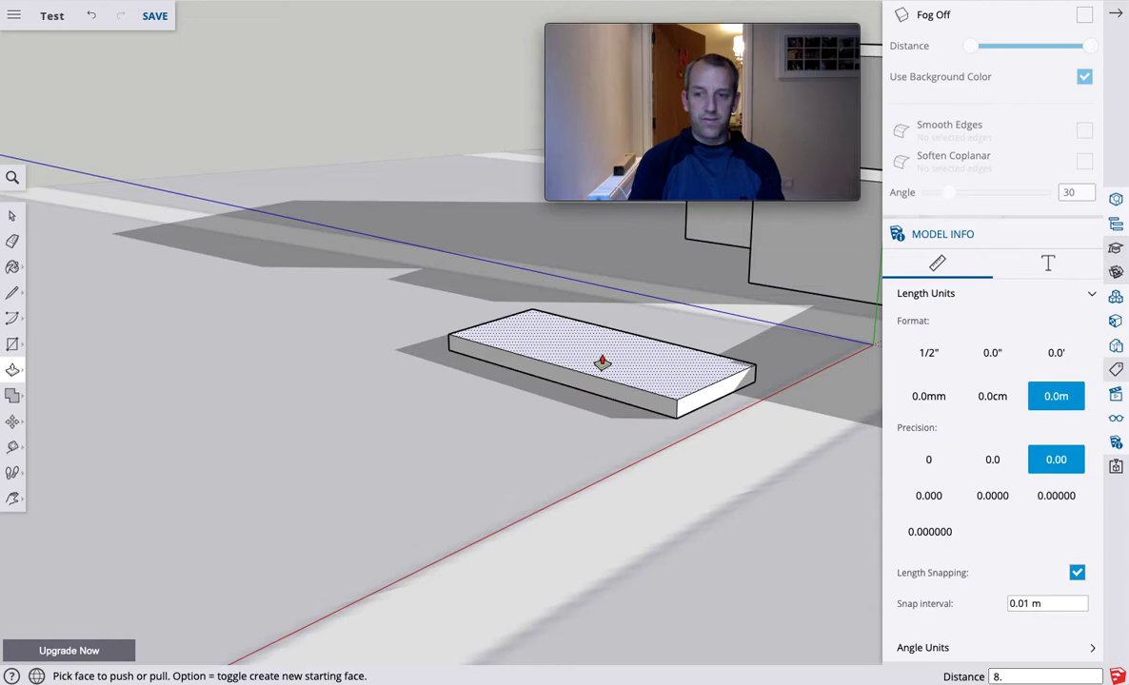
{"action": "key", "text": "Return"}
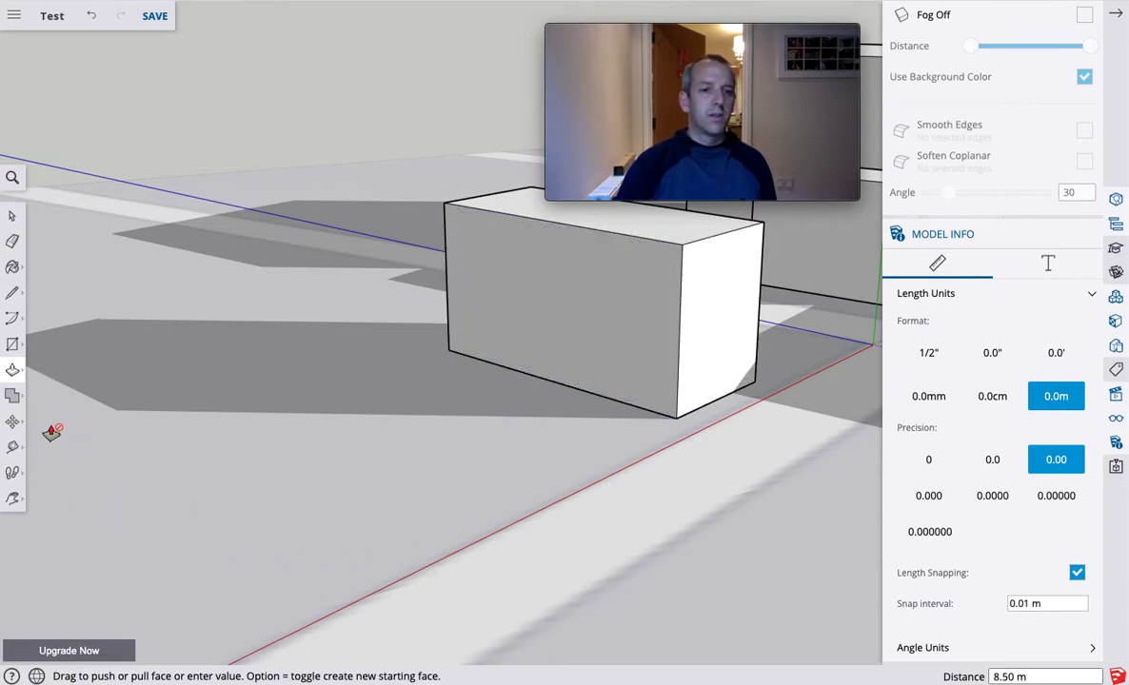
Step: Place two horizontal guides across the box's long face, the second 6 m up
{"action": "left_click", "coordinate": [13, 446]}
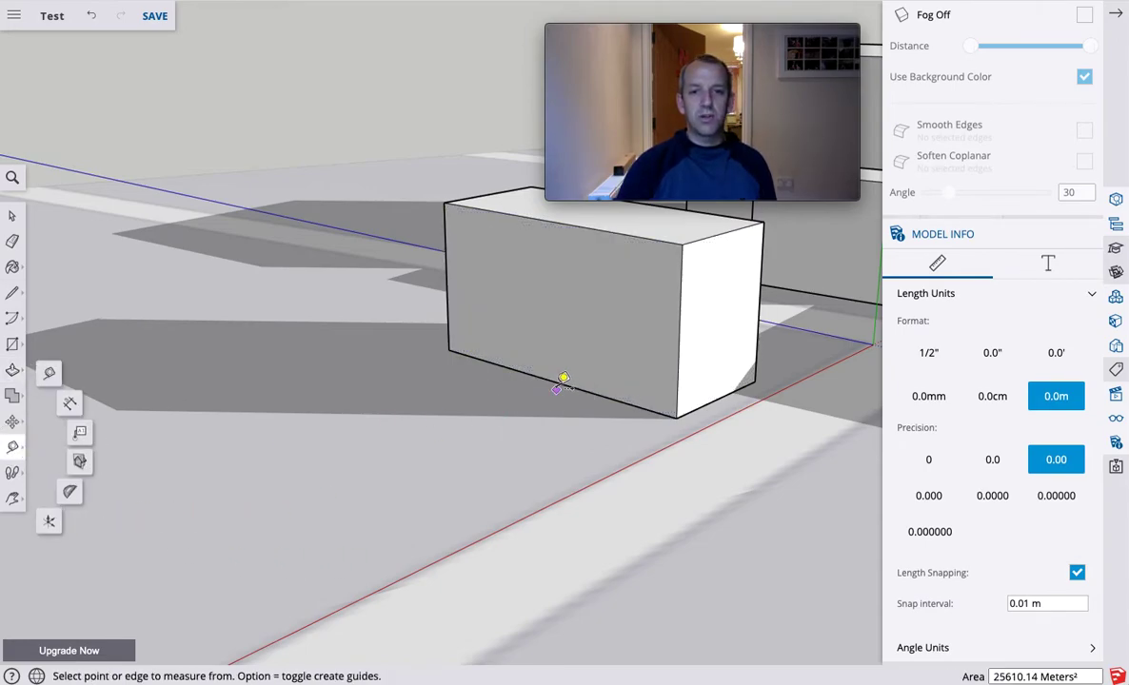
{"action": "left_click", "coordinate": [553, 380]}
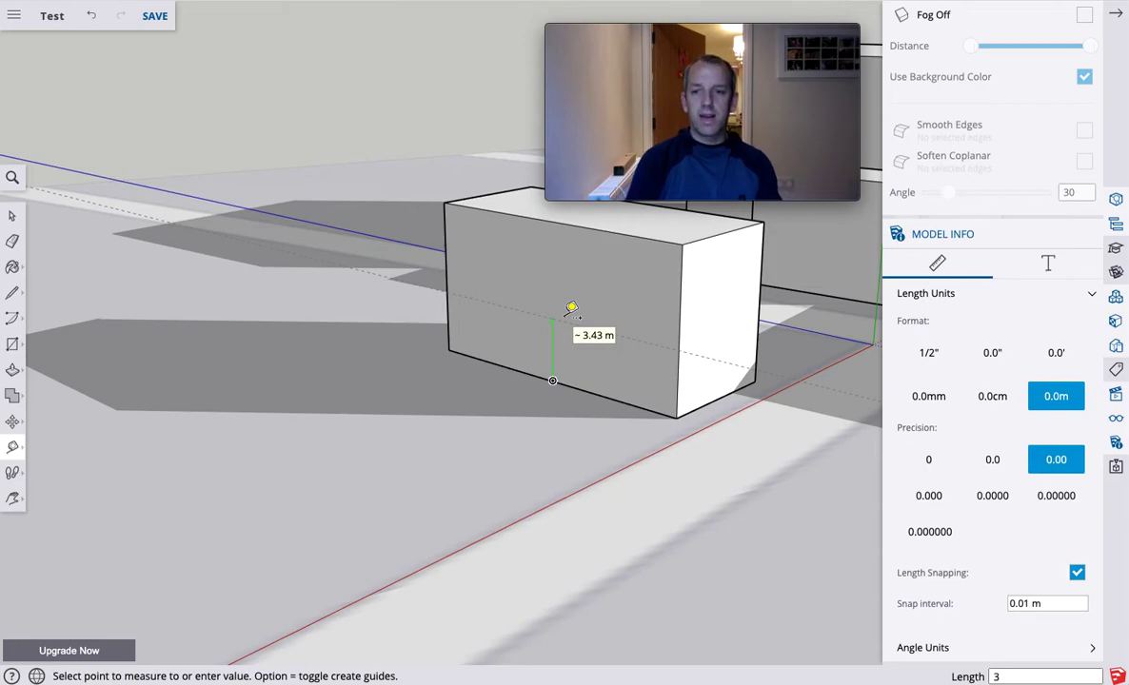
{"action": "left_click", "coordinate": [571, 308]}
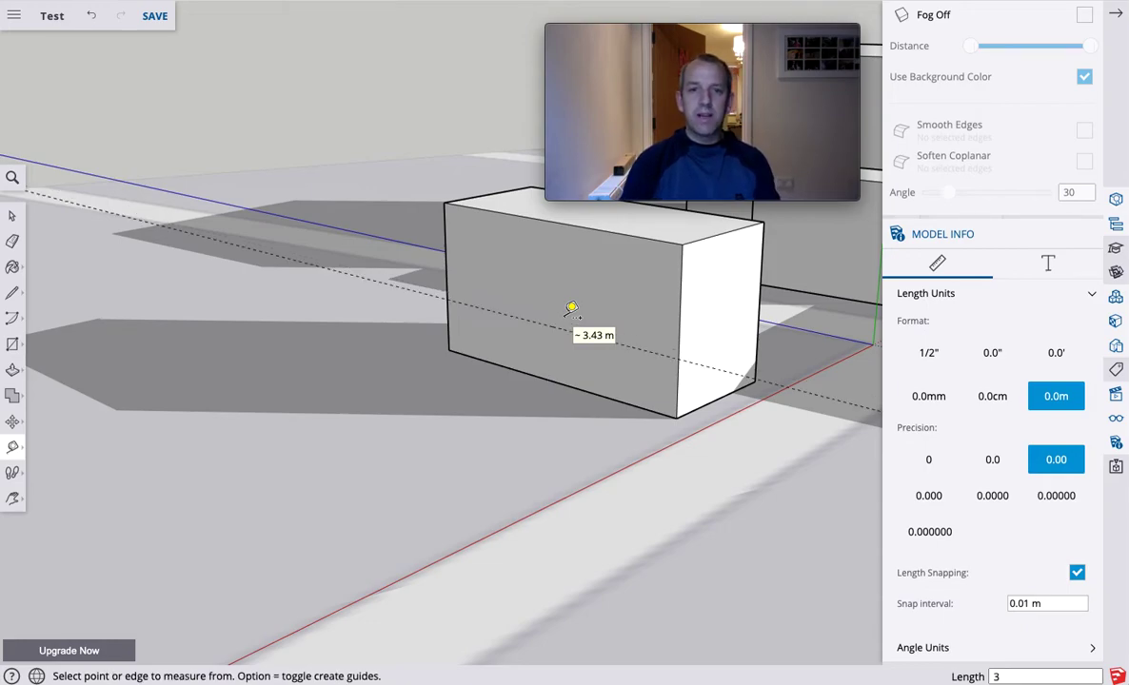
{"action": "left_click", "coordinate": [553, 381]}
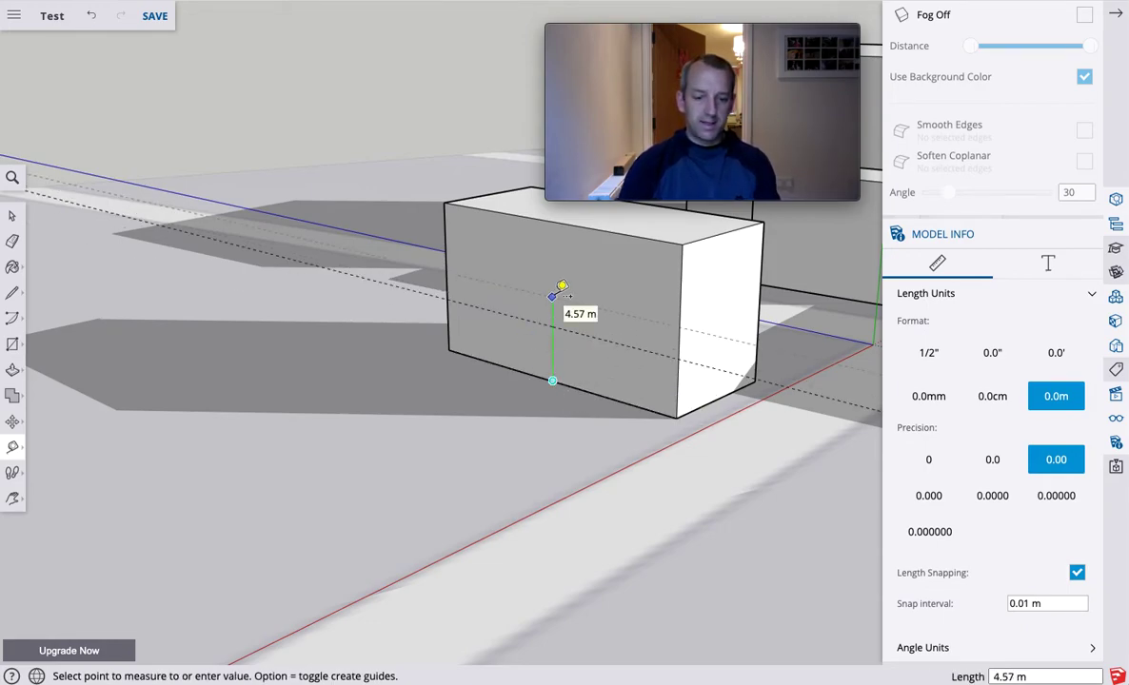
{"action": "type", "text": "6"}
{"action": "key", "text": "Return"}
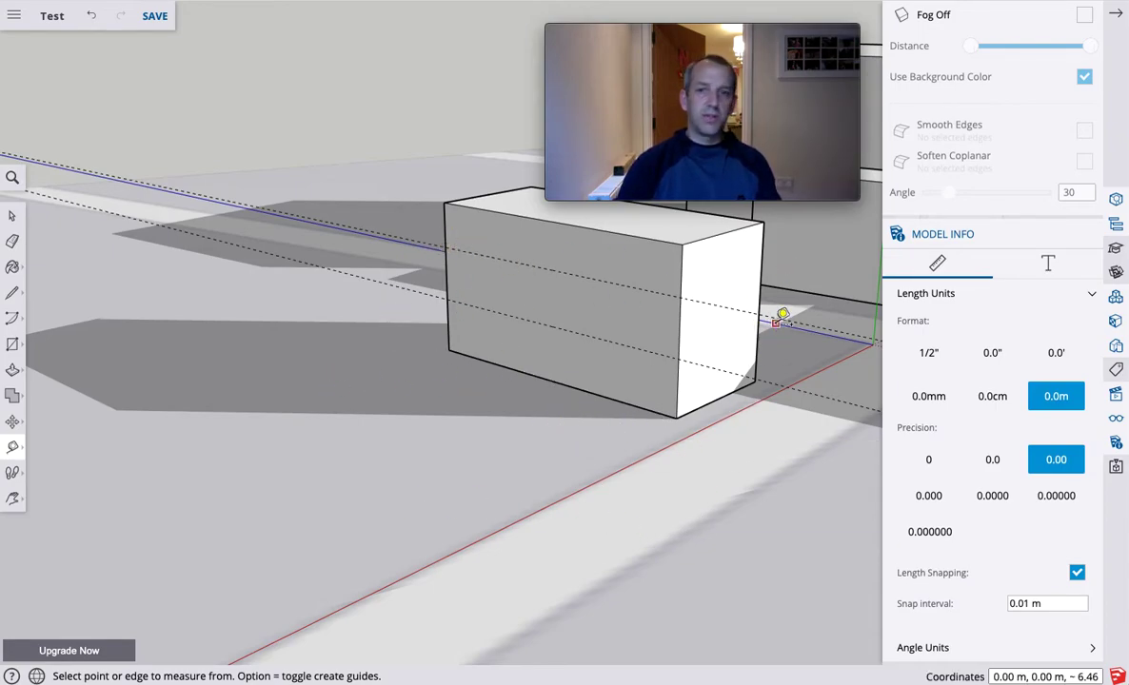
Step: Close the Model Info settings panel
{"action": "mouse_move", "coordinate": [763, 32]}
{"action": "left_click", "coordinate": [1114, 14]}
{"action": "left_click_drag", "start_coordinate": [815, 36], "coordinate": [1065, 17]}
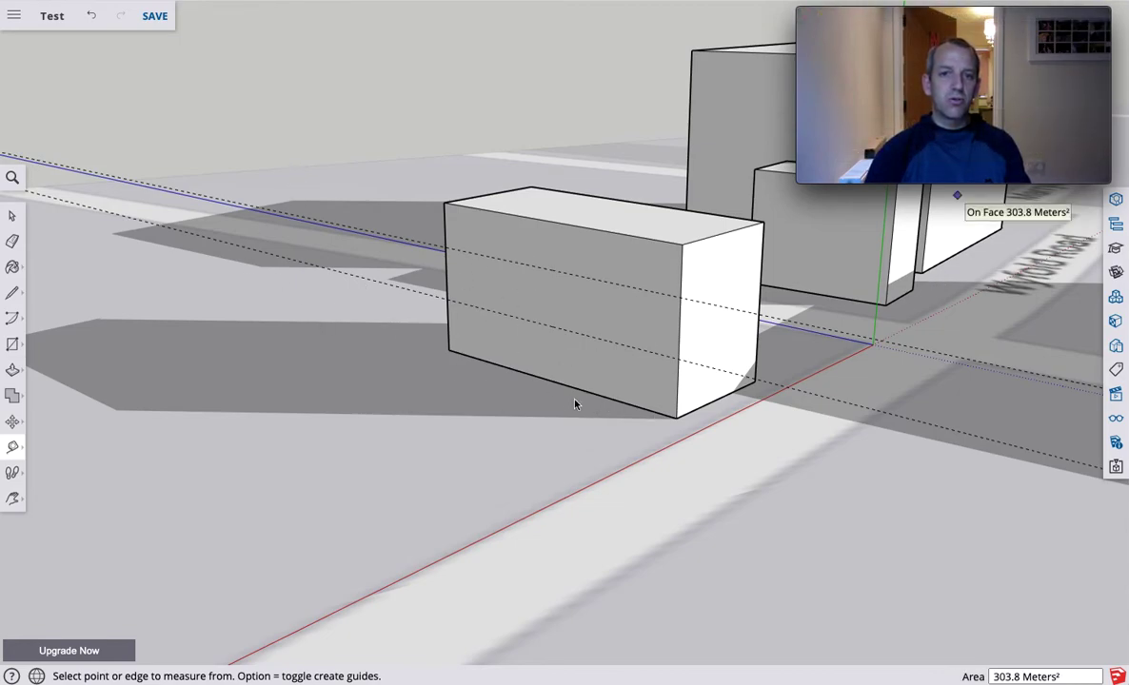
Step: Draw two roof lines from the top-edge midpoint and push the corner triangles through into a gable roof
{"action": "left_click", "coordinate": [12, 293]}
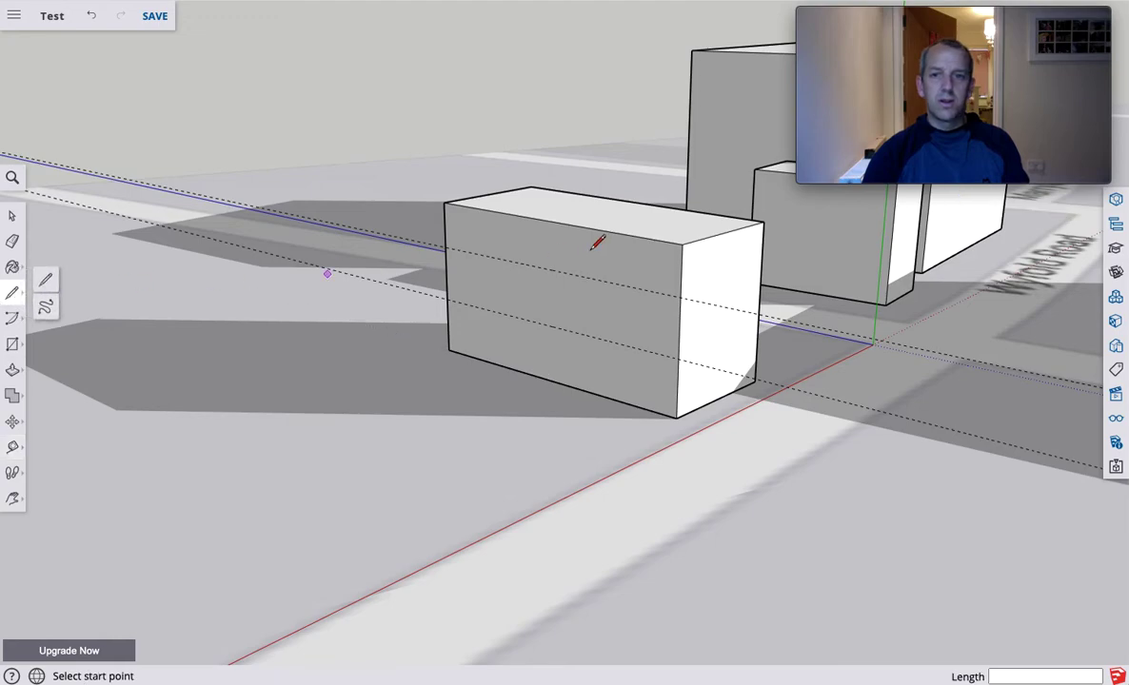
{"action": "left_click", "coordinate": [722, 232]}
{"action": "left_click", "coordinate": [679, 296]}
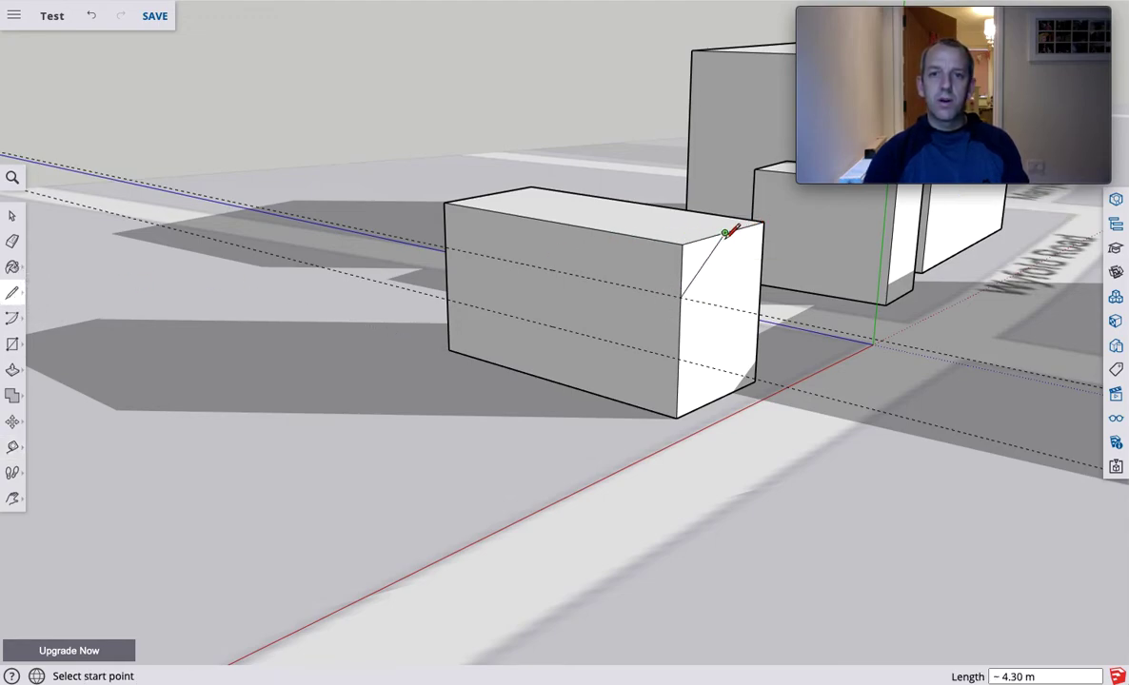
{"action": "left_click", "coordinate": [724, 233]}
{"action": "left_click", "coordinate": [759, 269]}
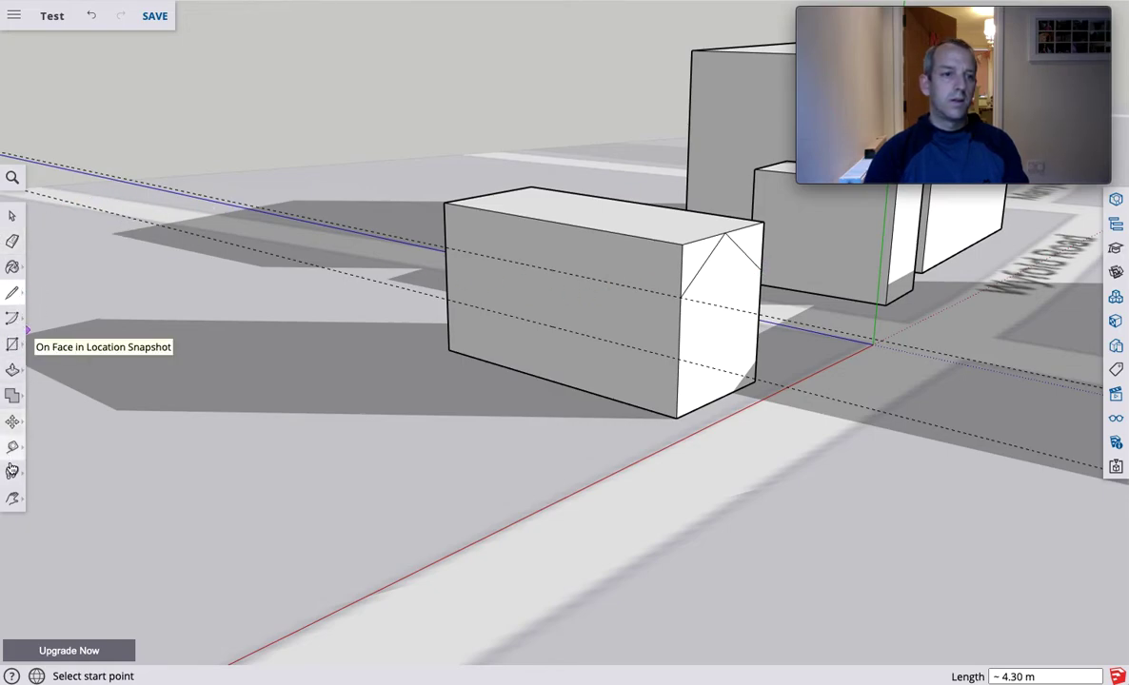
{"action": "left_click", "coordinate": [12, 370]}
{"action": "left_click", "coordinate": [691, 254]}
{"action": "left_click", "coordinate": [440, 221]}
{"action": "left_click", "coordinate": [691, 228]}
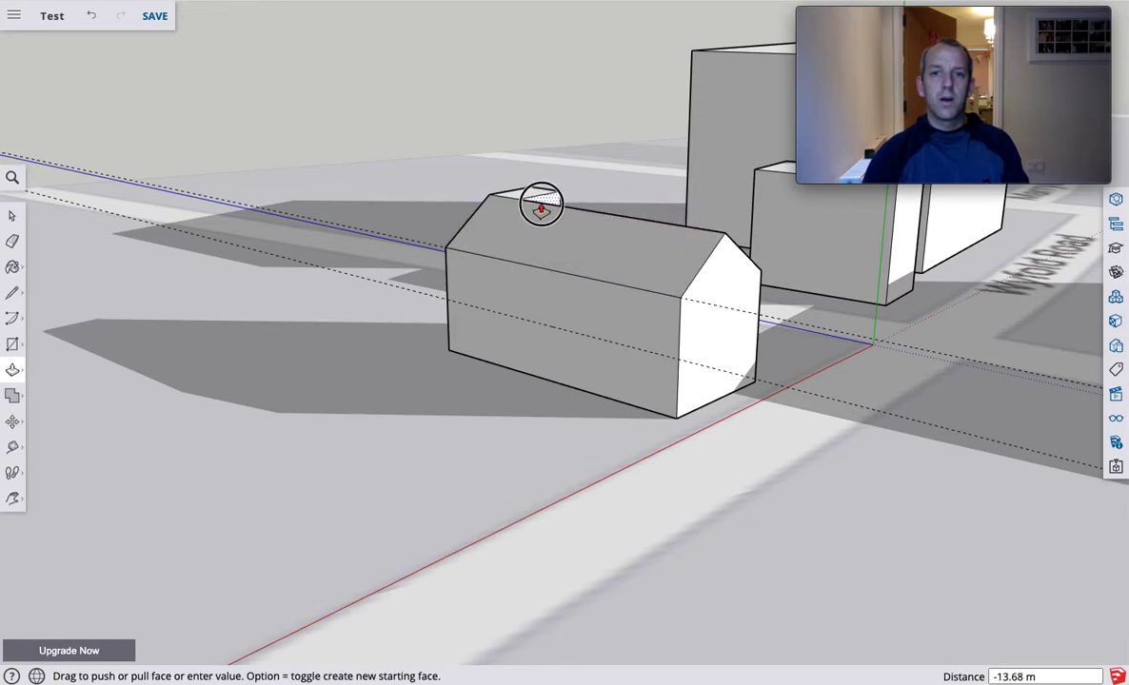
{"action": "left_click", "coordinate": [499, 192]}
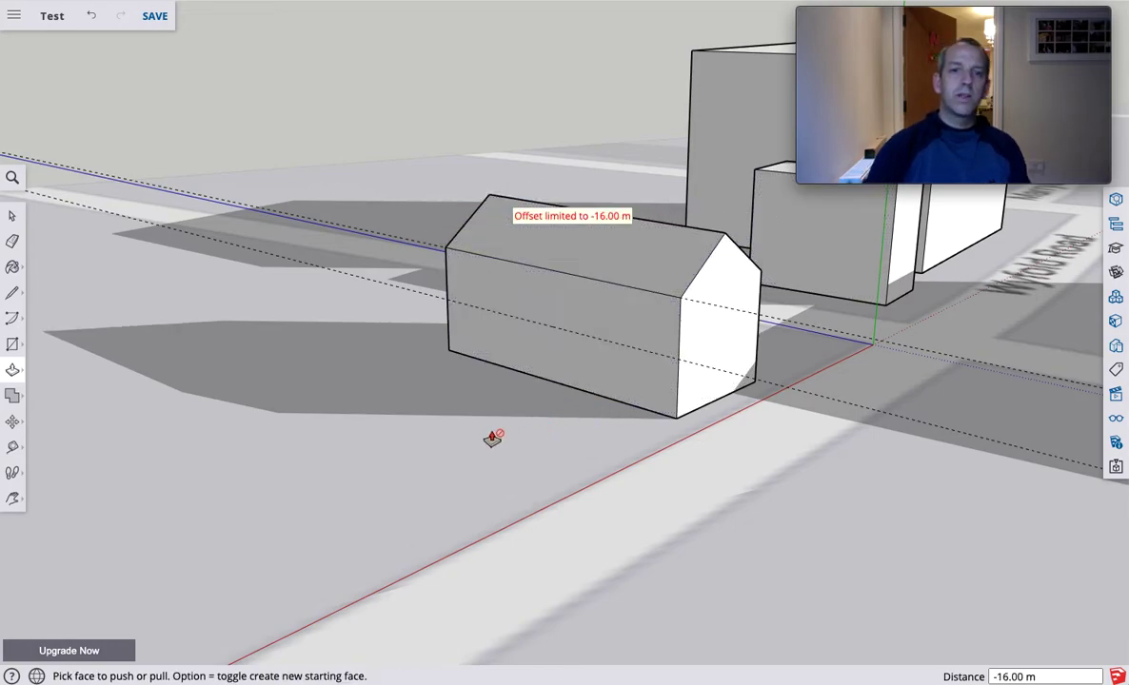
Step: Split the long wall with a vertical line and pull the lower section out 7.23 m
{"action": "left_click", "coordinate": [13, 293]}
{"action": "left_click", "coordinate": [446, 299]}
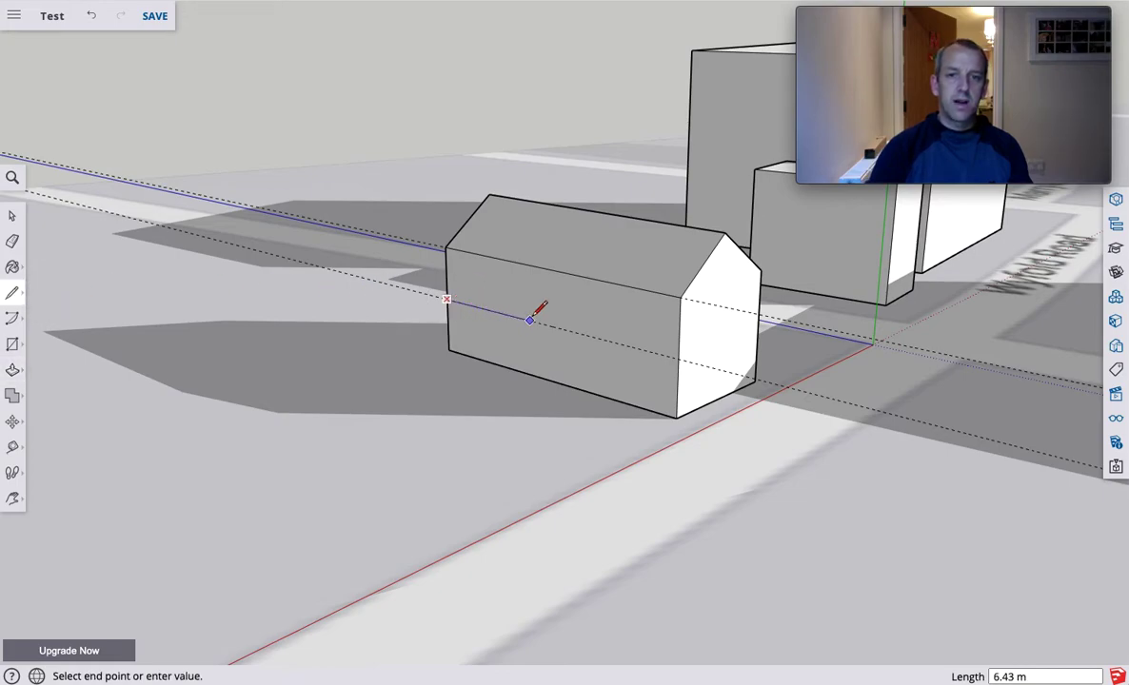
{"action": "left_click", "coordinate": [577, 332]}
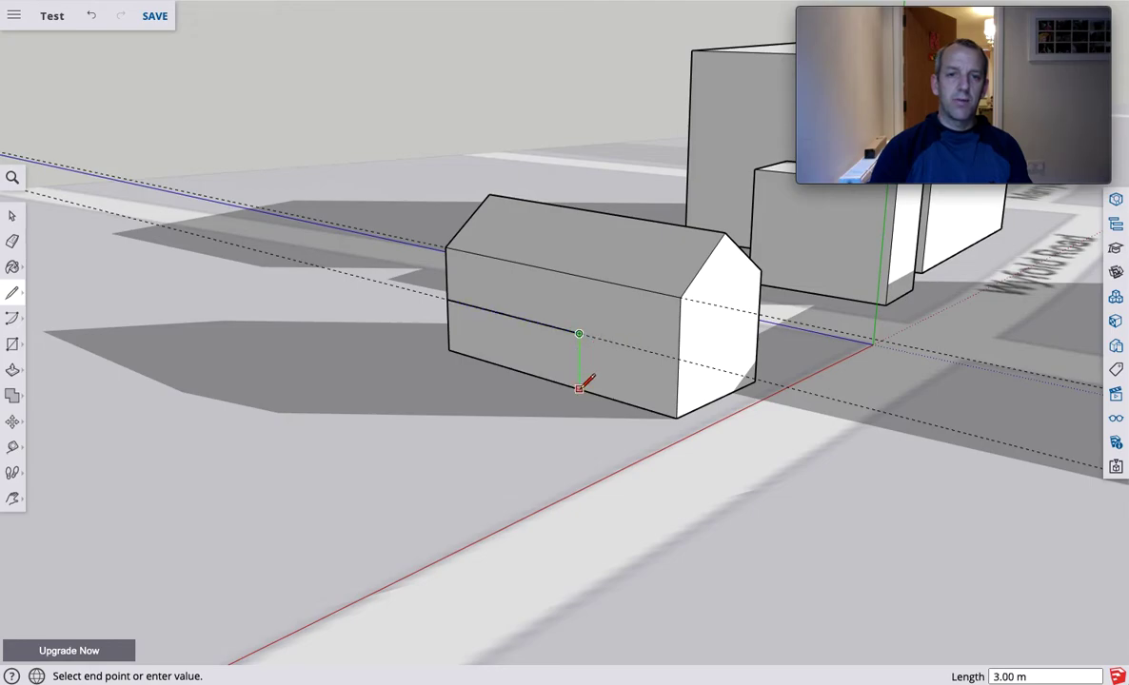
{"action": "left_click", "coordinate": [579, 388]}
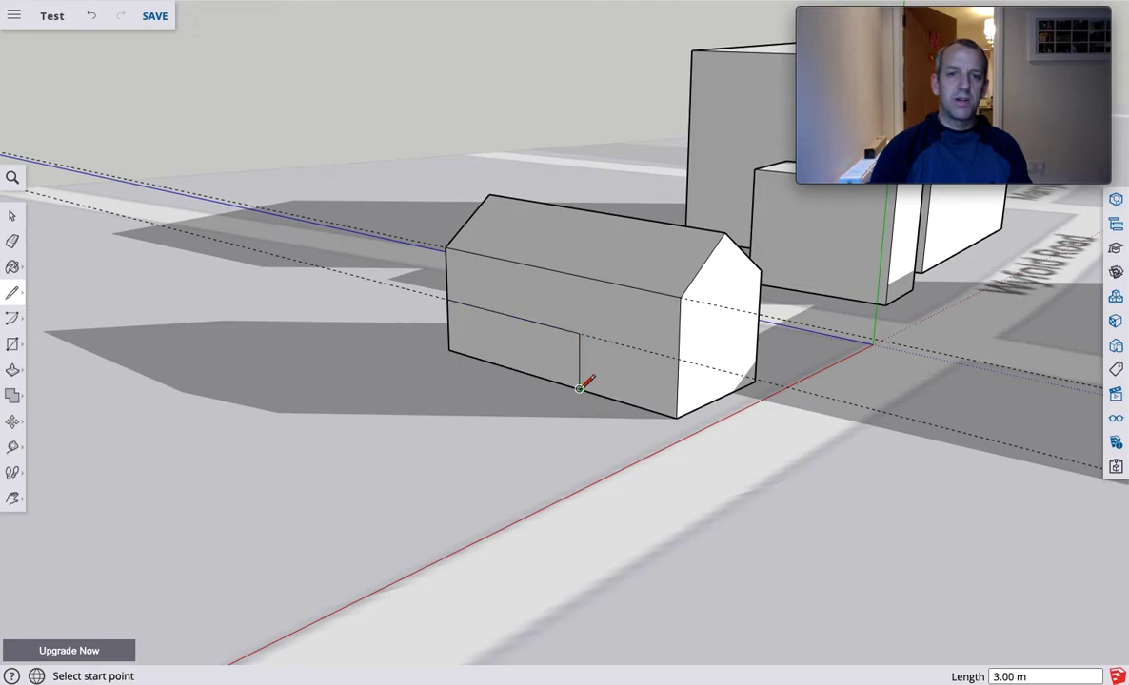
{"action": "left_click", "coordinate": [12, 369]}
{"action": "mouse_move", "coordinate": [546, 357]}
{"action": "left_mouse_down"}
{"action": "mouse_move", "coordinate": [437, 396]}
{"action": "mouse_move", "coordinate": [448, 403]}
{"action": "left_mouse_up"}
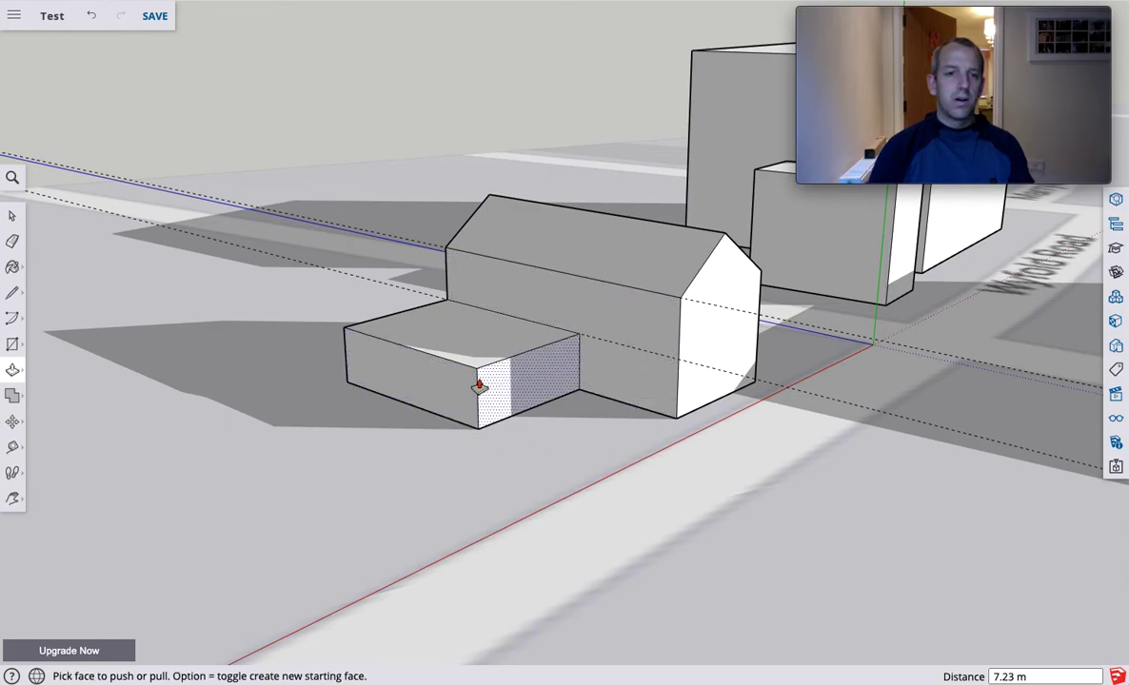
{"action": "scroll", "coordinate": [577, 396], "scroll_direction": "up", "scroll_amount": 5}
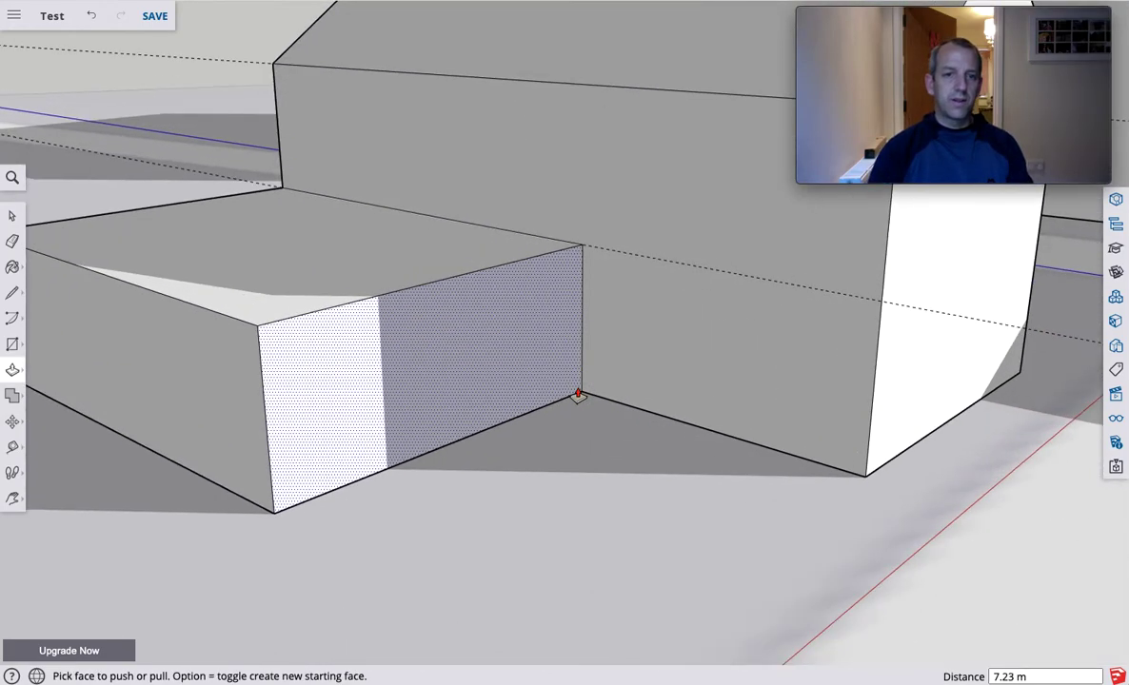
Step: Place guides 0.4 m in from the left and right edges of the garage wing walls
{"action": "left_click", "coordinate": [20, 297]}
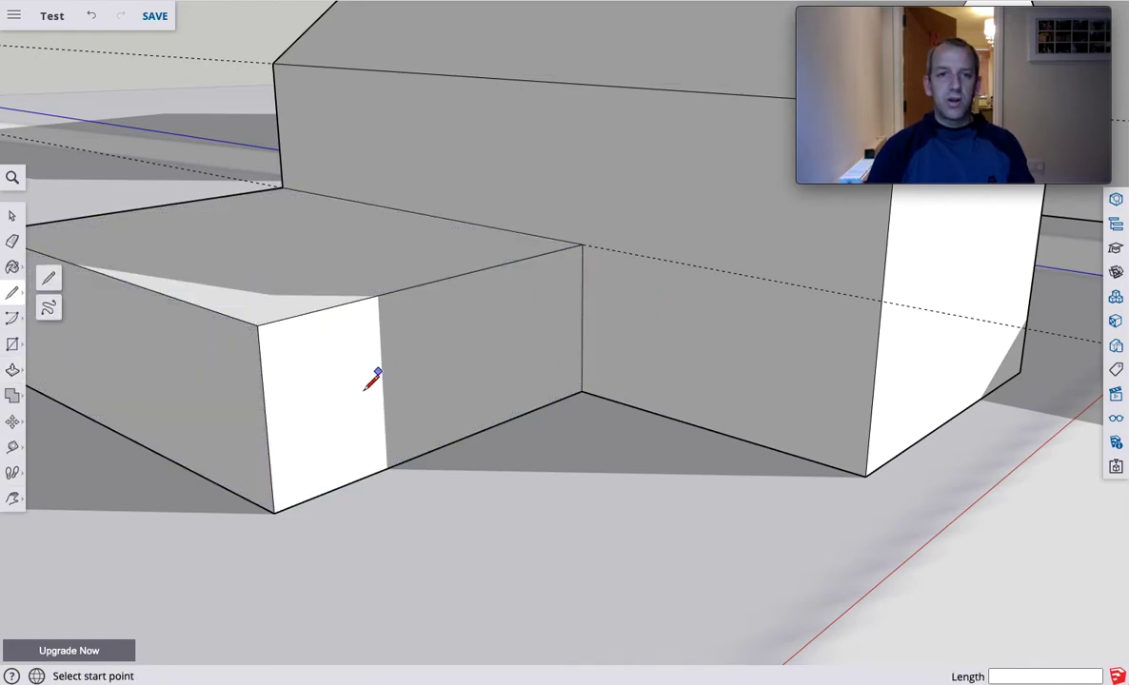
{"action": "left_click", "coordinate": [265, 401]}
{"action": "scroll", "coordinate": [266, 407], "scroll_direction": "up", "scroll_amount": 2}
{"action": "left_click", "coordinate": [13, 447]}
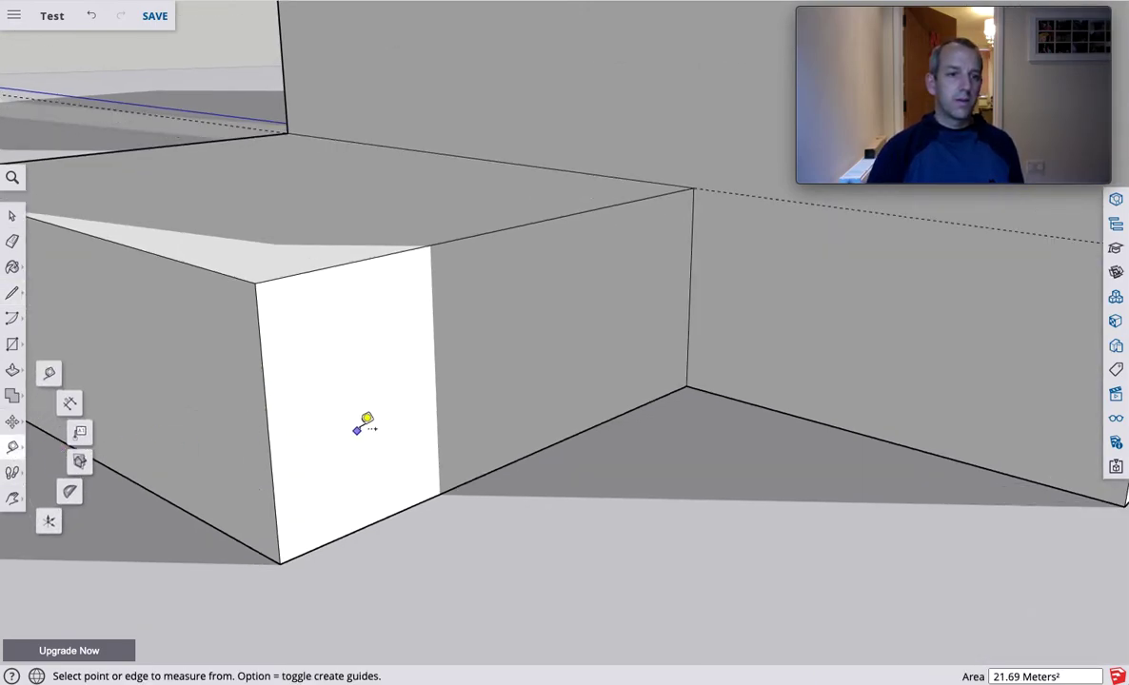
{"action": "left_click", "coordinate": [267, 417]}
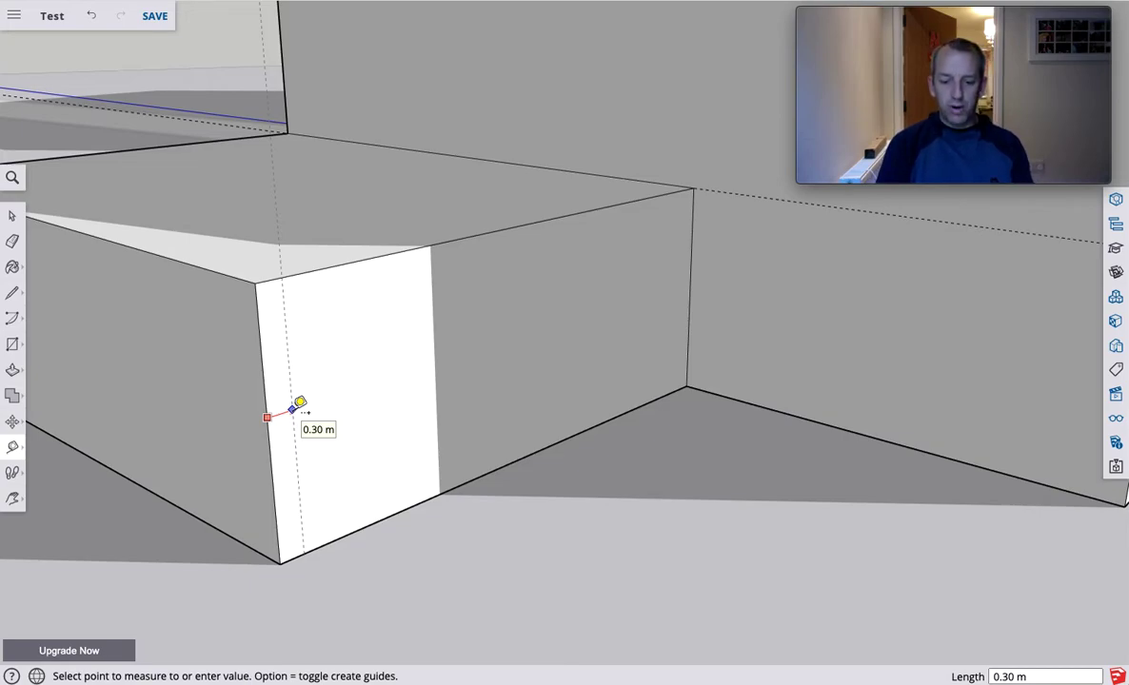
{"action": "key", "text": "Return"}
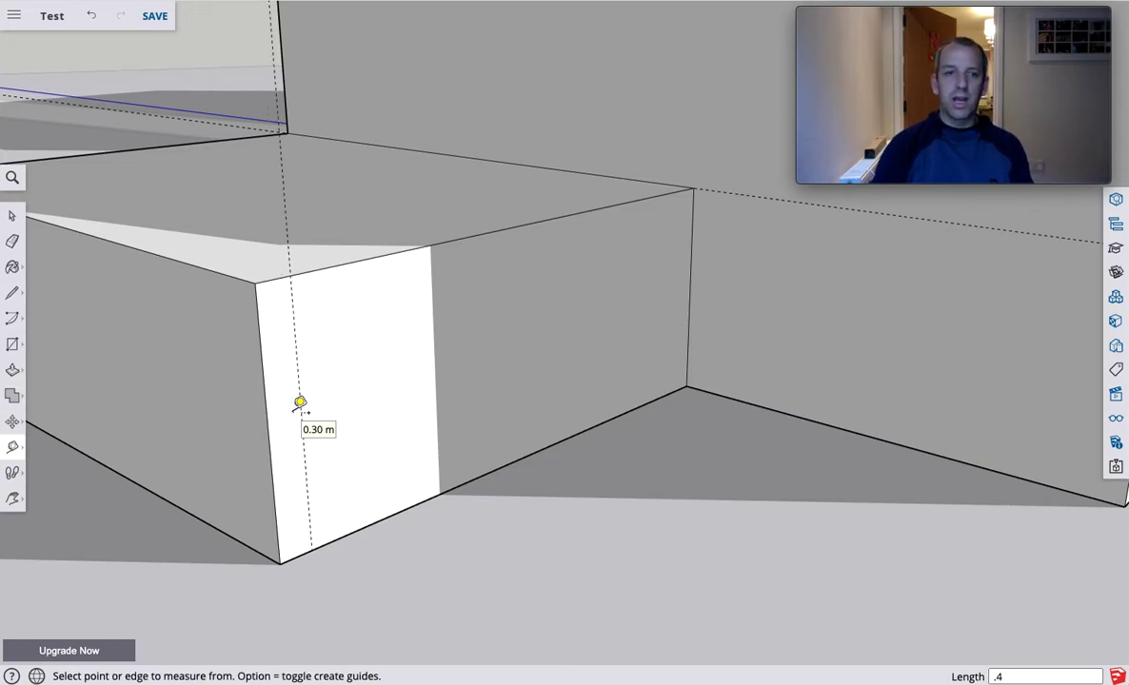
{"action": "left_click", "coordinate": [691, 286]}
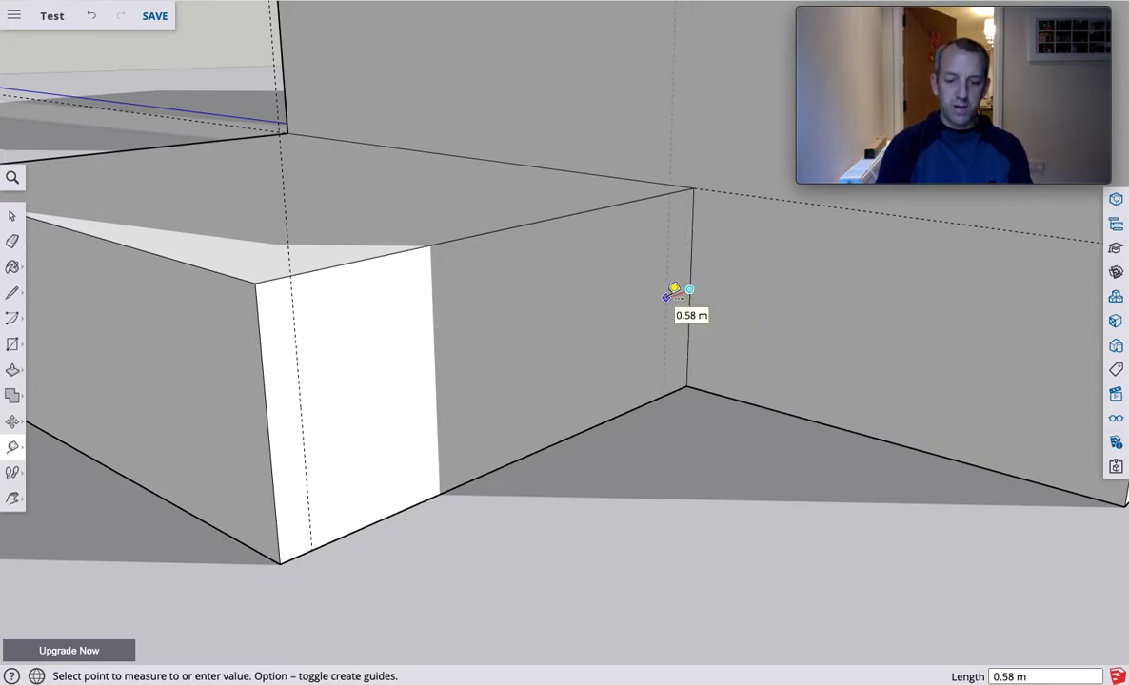
{"action": "left_click", "coordinate": [674, 291]}
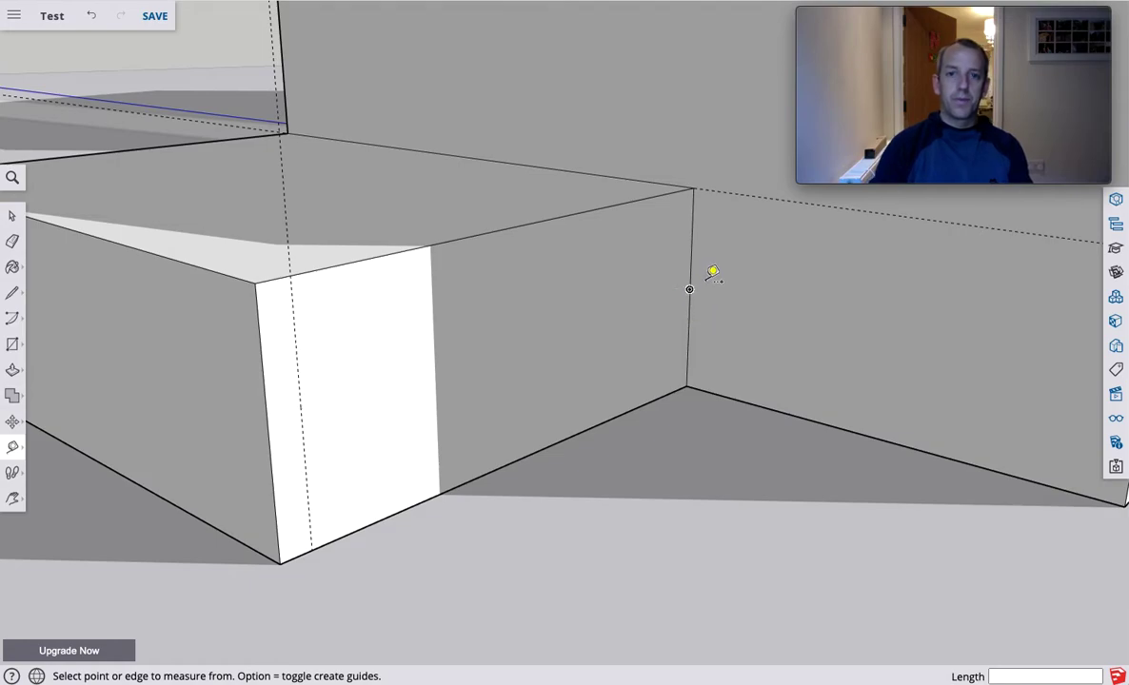
{"action": "left_click", "coordinate": [690, 260]}
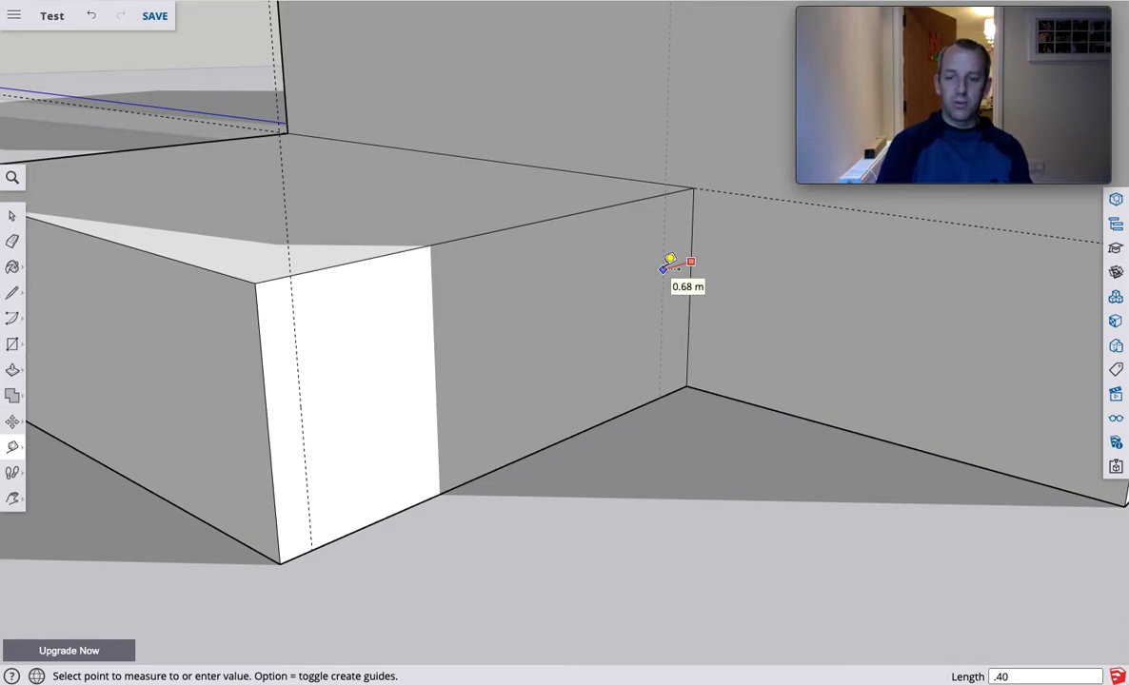
{"action": "key", "text": "Return"}
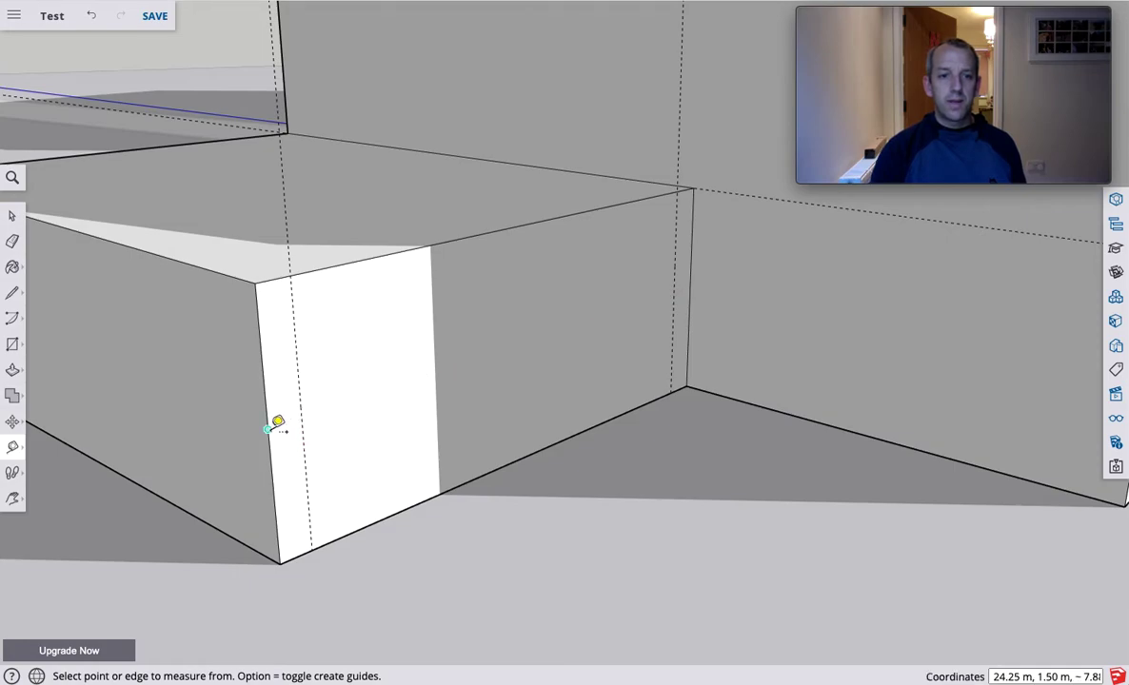
Step: Add 3 m door-width guides on both walls and a guide just below the wing's top edge
{"action": "left_click", "coordinate": [267, 429]}
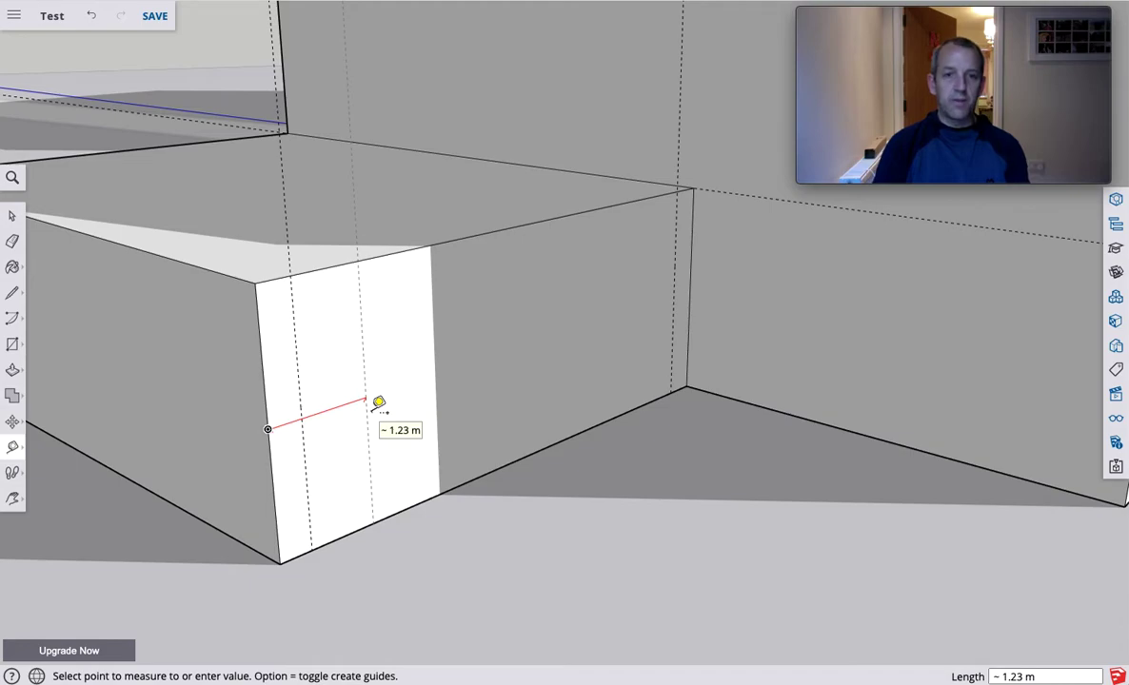
{"action": "key", "text": "Return"}
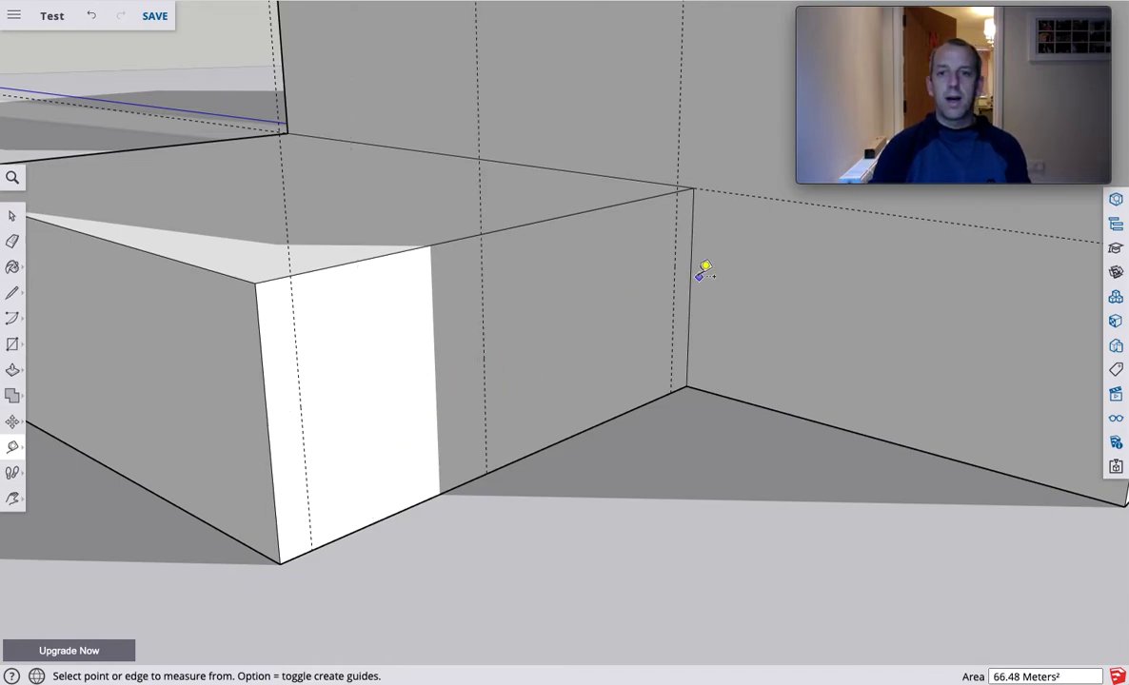
{"action": "left_click", "coordinate": [689, 280]}
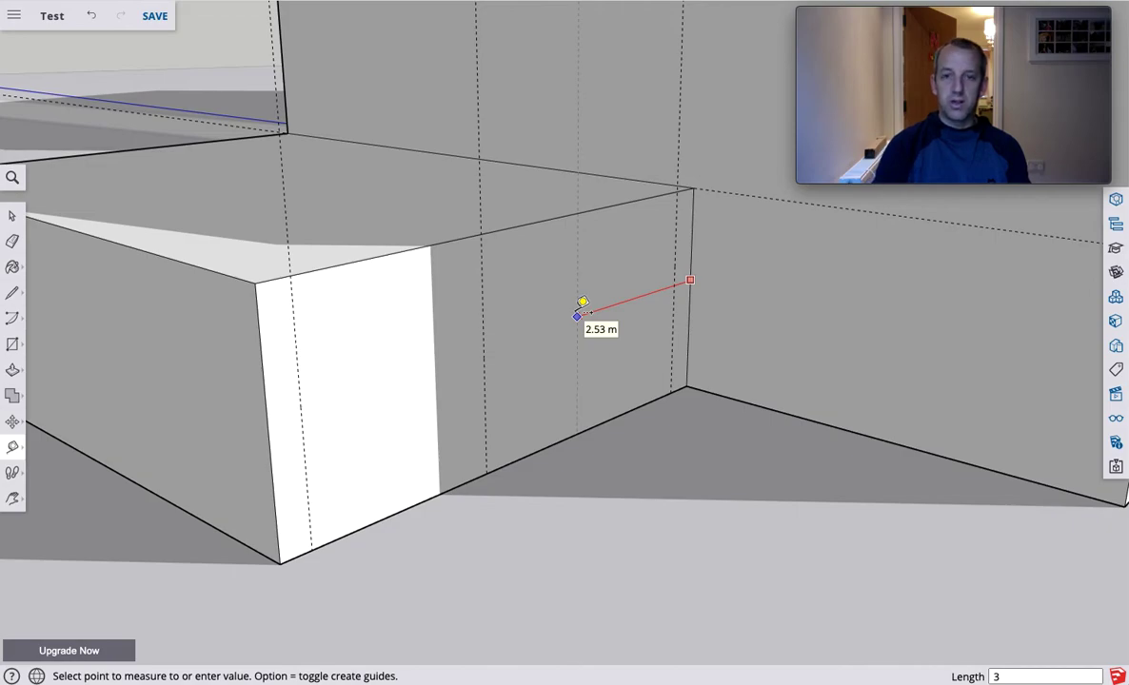
{"action": "key", "text": "Return"}
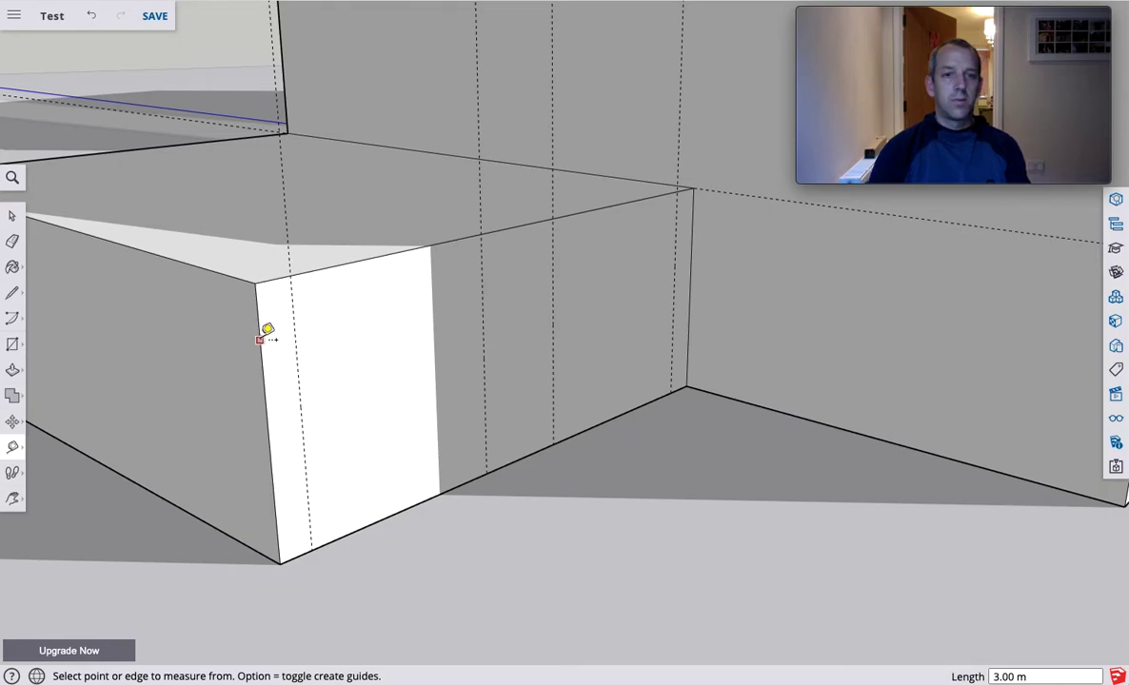
{"action": "left_click", "coordinate": [259, 339]}
{"action": "left_click", "coordinate": [697, 217]}
{"action": "left_click", "coordinate": [531, 223]}
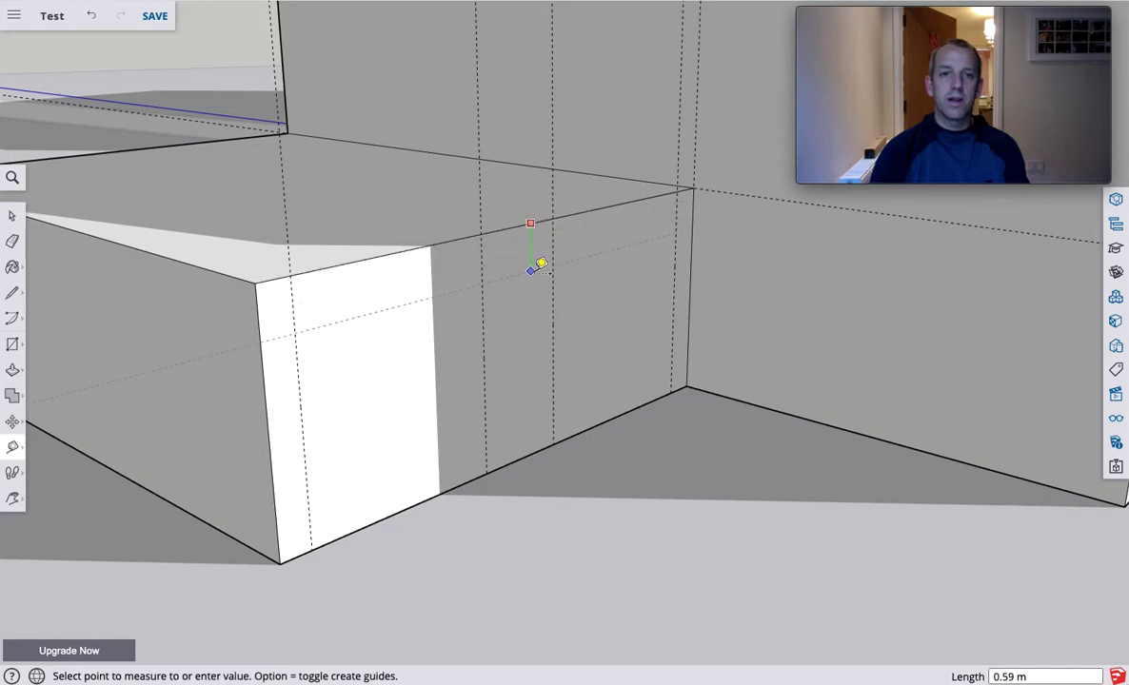
{"action": "left_click", "coordinate": [535, 280]}
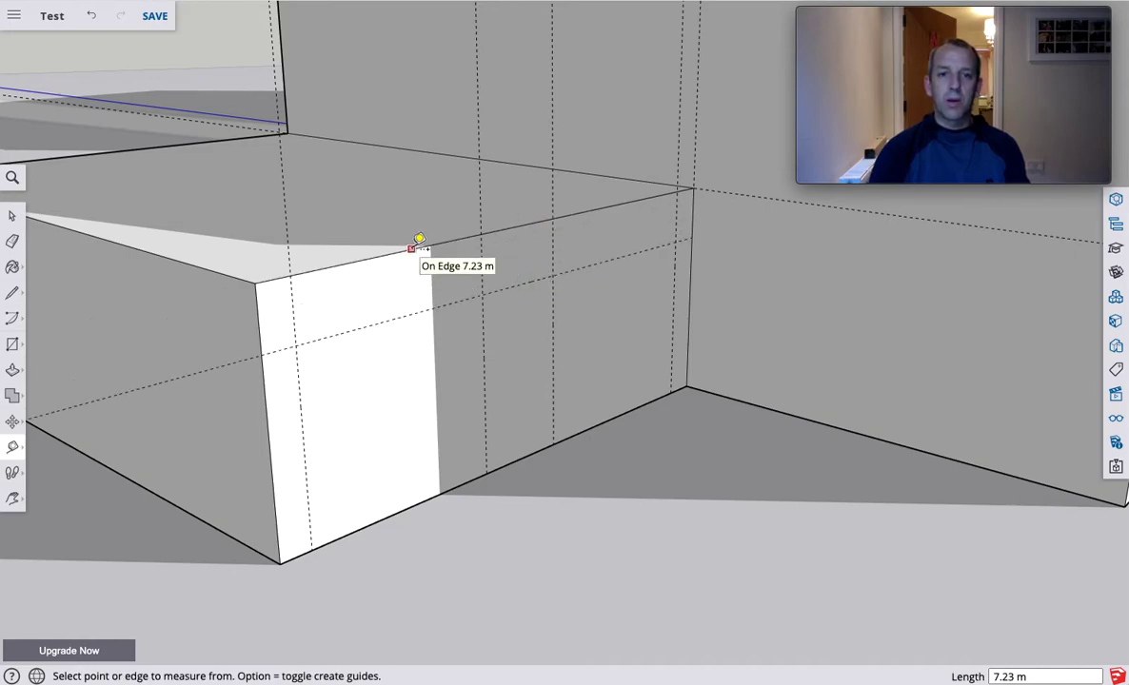
{"action": "left_click", "coordinate": [11, 292]}
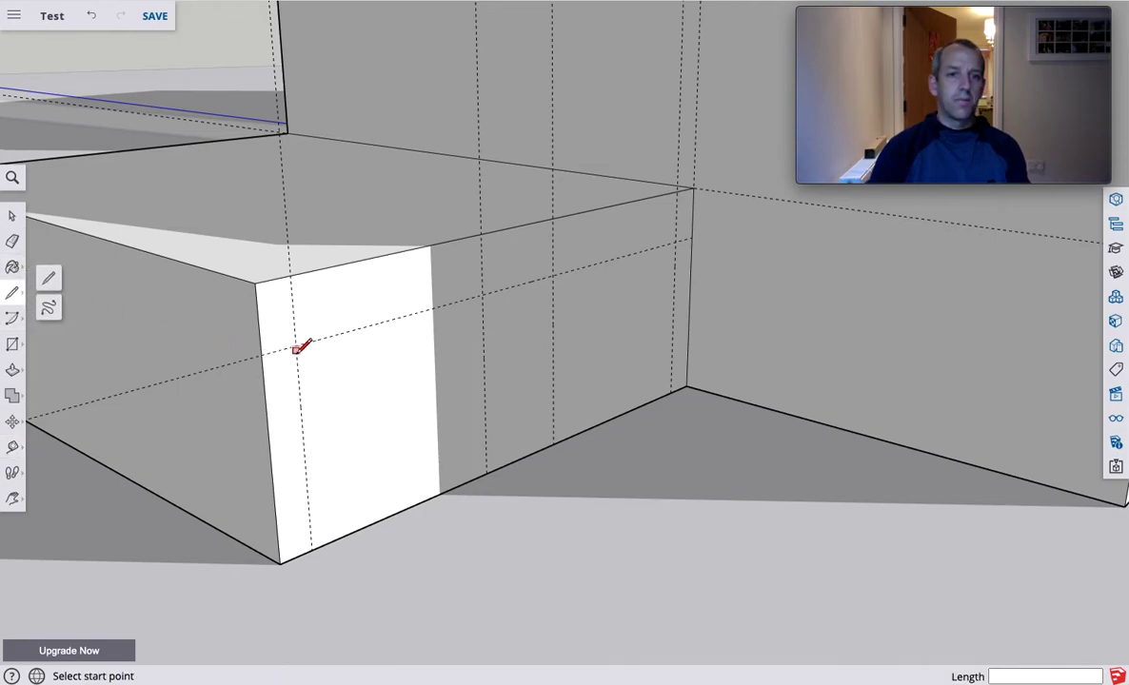
Step: Draw the outlines of two garage doors on the wing wall along the guides
{"action": "left_click", "coordinate": [311, 550]}
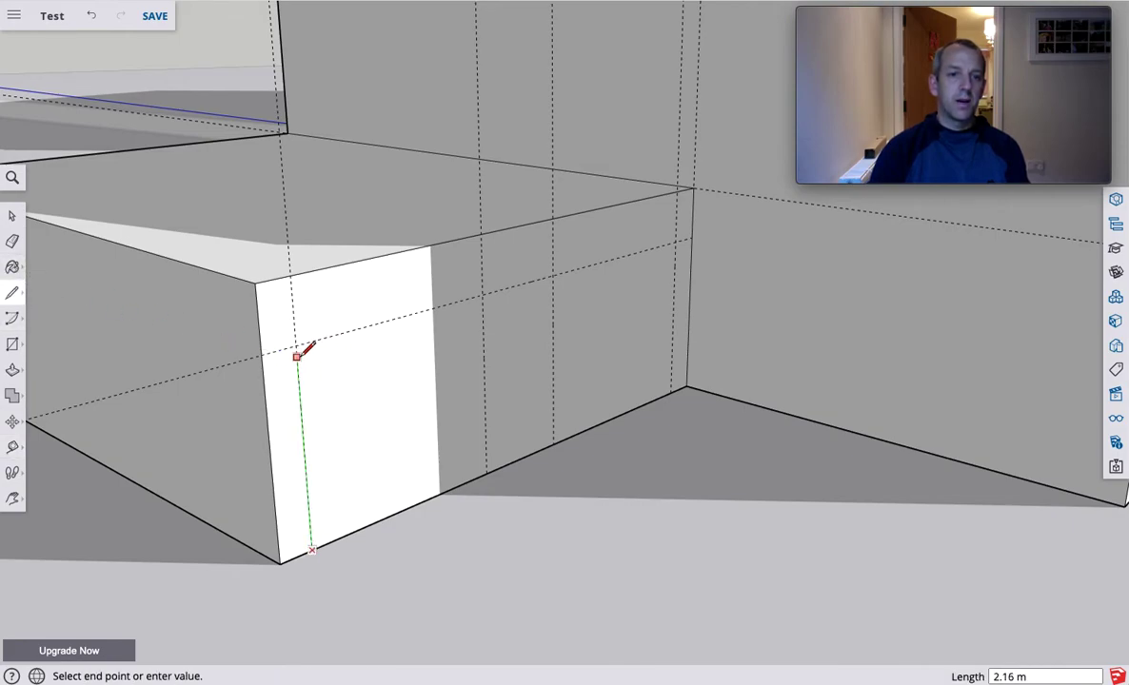
{"action": "left_click", "coordinate": [296, 345]}
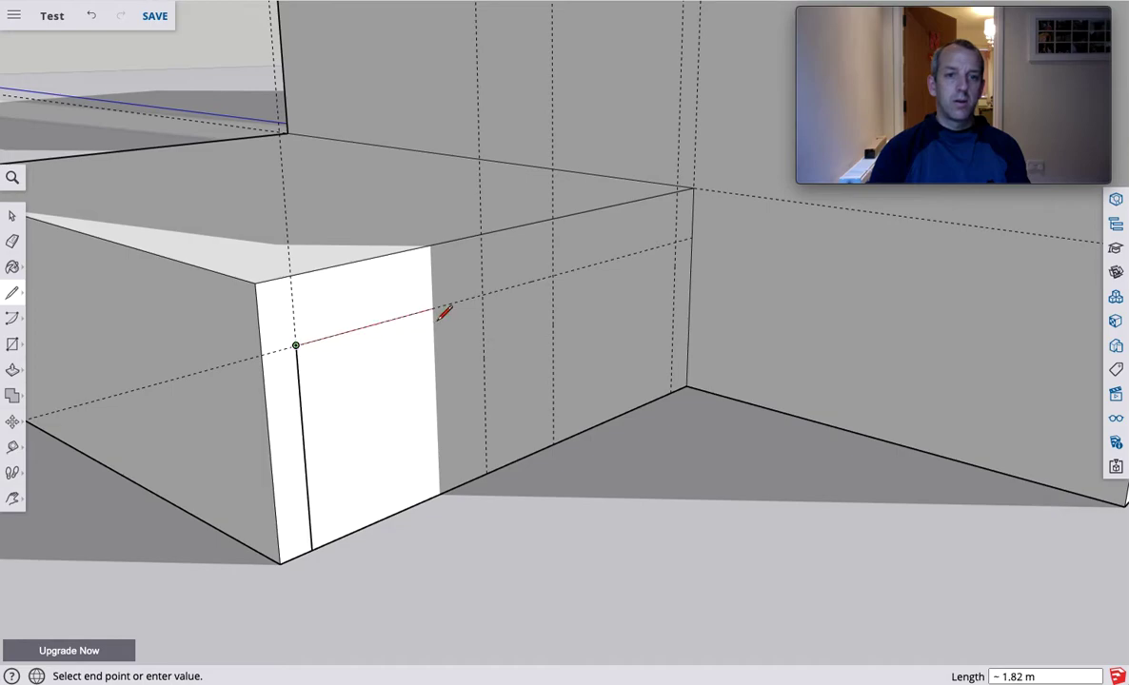
{"action": "left_click", "coordinate": [481, 295]}
{"action": "left_click", "coordinate": [487, 471]}
{"action": "left_click", "coordinate": [553, 444]}
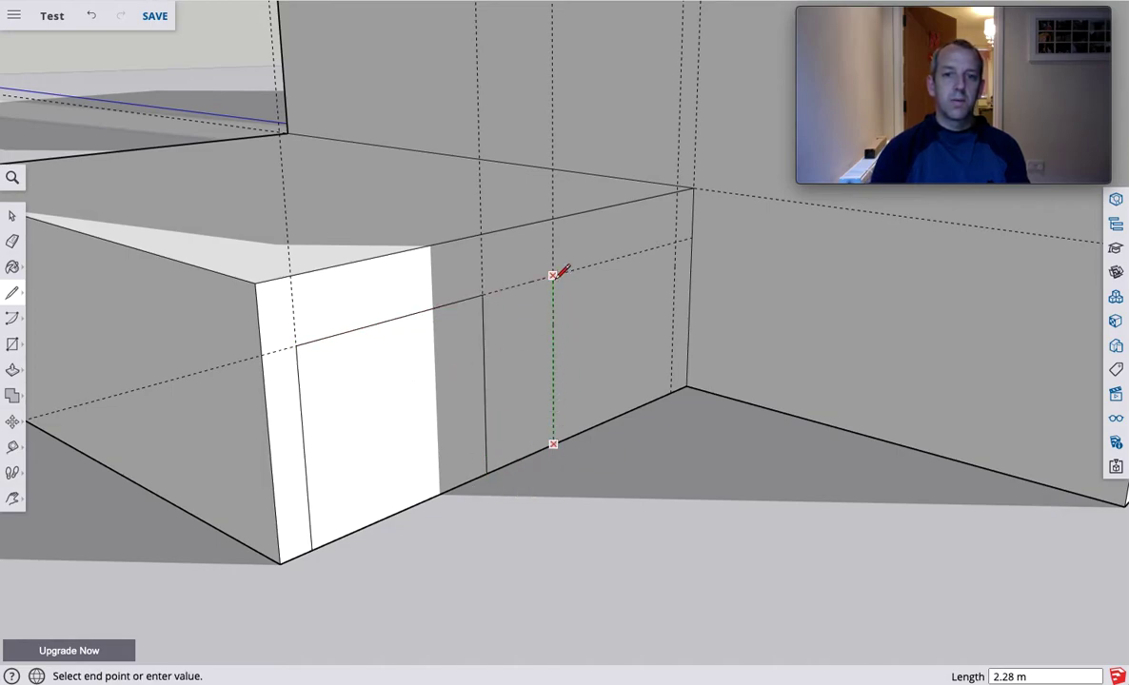
{"action": "left_click", "coordinate": [552, 275]}
{"action": "left_click", "coordinate": [676, 242]}
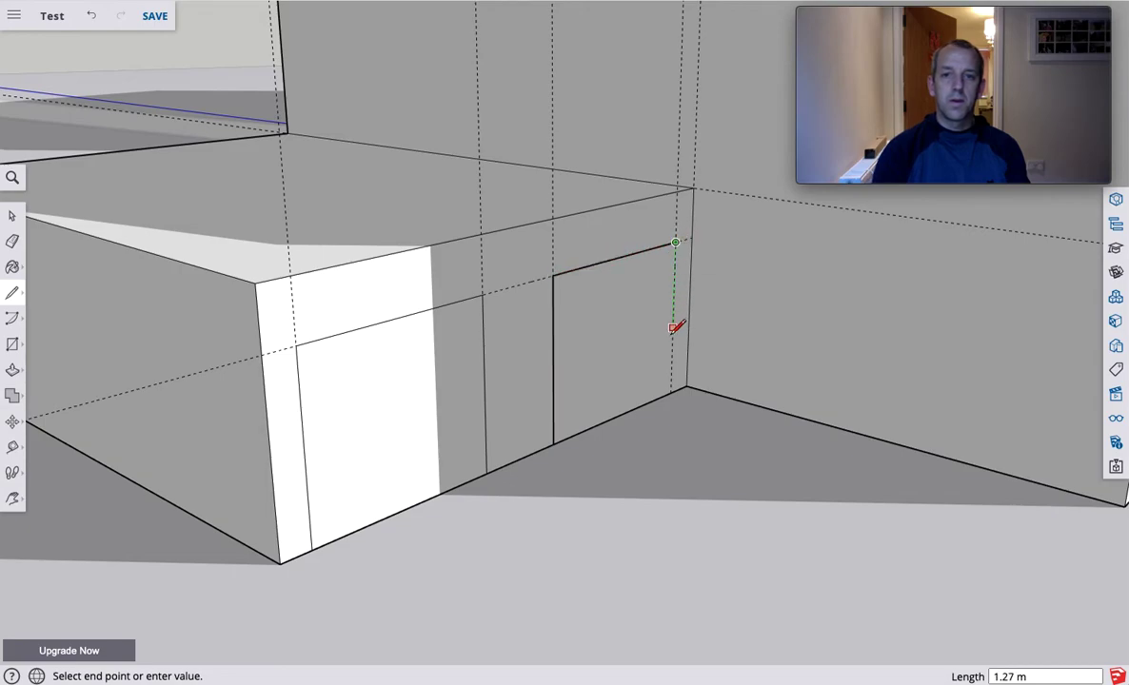
{"action": "left_click", "coordinate": [677, 385]}
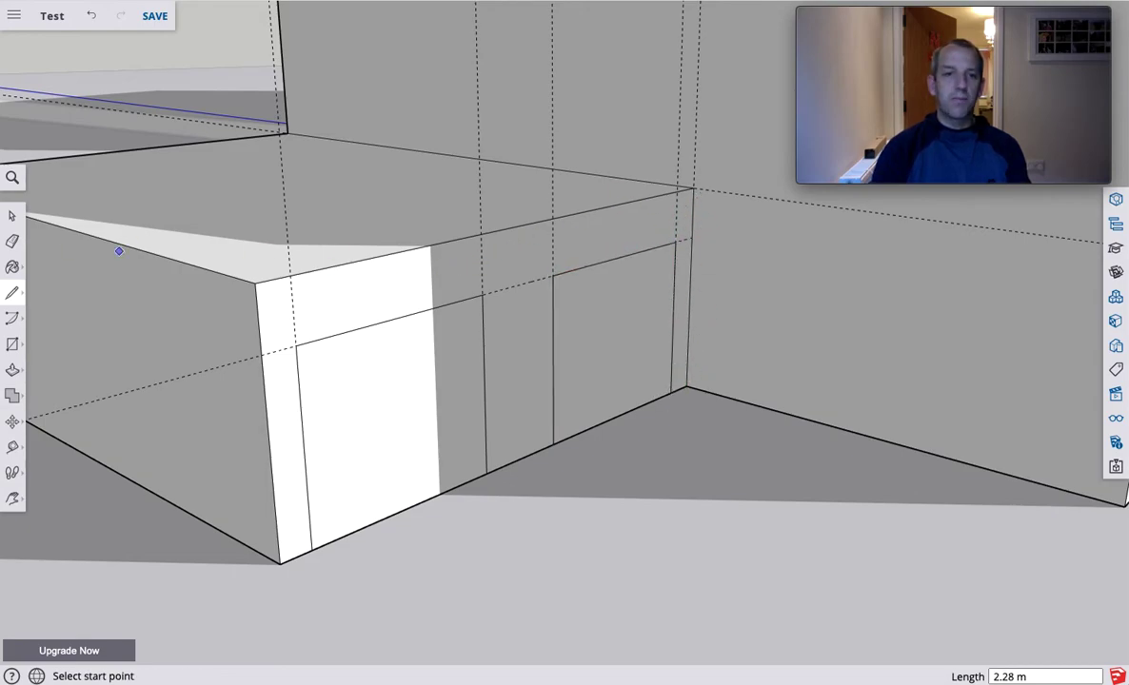
Step: Erase the leftover dashed guide lines around the garage walls
{"action": "key", "text": "e"}
{"action": "left_click_drag", "start_coordinate": [156, 345], "coordinate": [173, 396]}
{"action": "left_click", "coordinate": [285, 184]}
{"action": "mouse_move", "coordinate": [466, 184]}
{"action": "left_mouse_down"}
{"action": "mouse_move", "coordinate": [550, 190]}
{"action": "mouse_move", "coordinate": [681, 143]}
{"action": "left_mouse_up"}
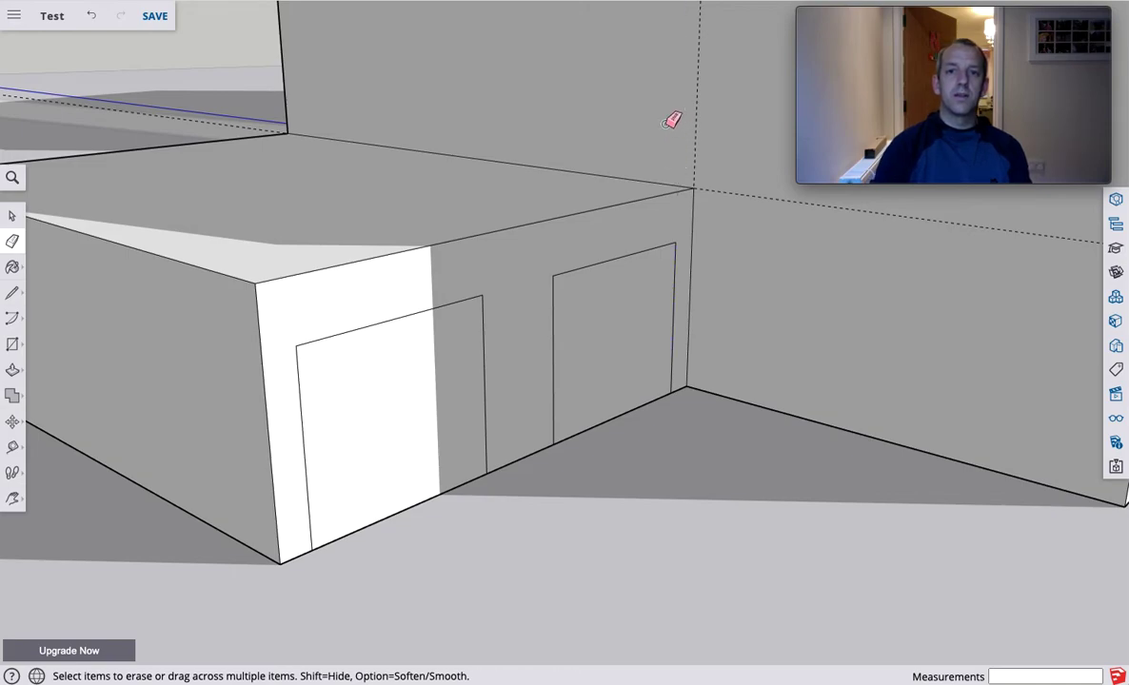
{"action": "mouse_move", "coordinate": [684, 98]}
{"action": "left_mouse_down"}
{"action": "mouse_move", "coordinate": [707, 129]}
{"action": "mouse_move", "coordinate": [759, 217]}
{"action": "left_mouse_up"}
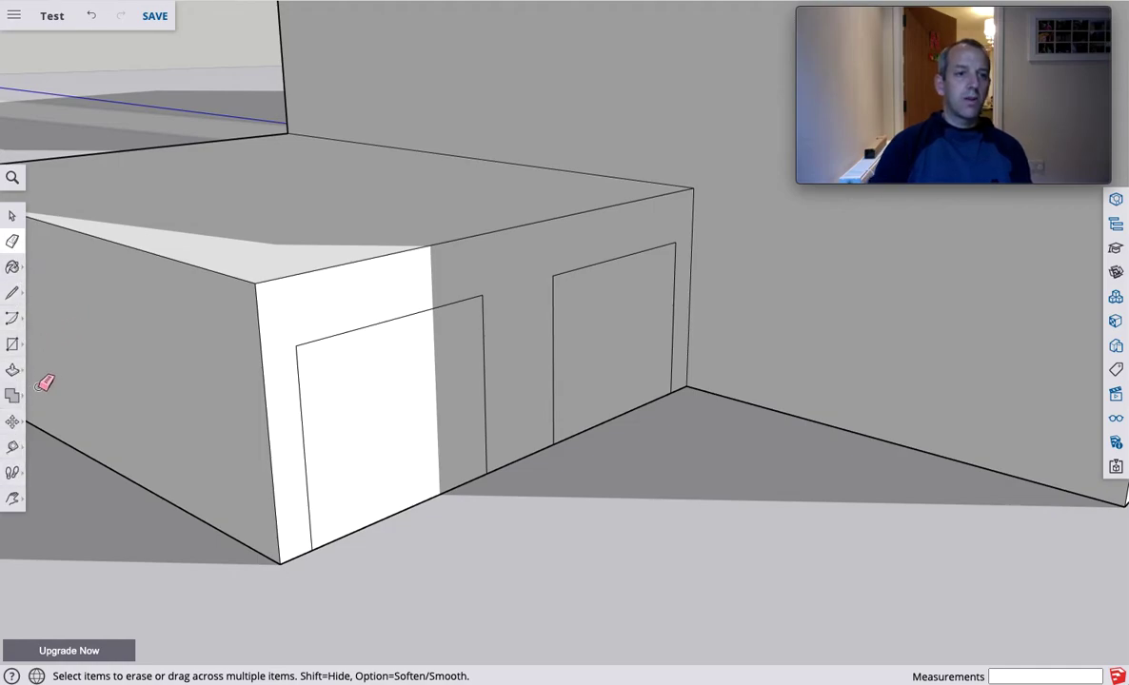
{"action": "left_click", "coordinate": [12, 370]}
Step: Push both the left and right garage door faces 0.1 m into the wall
{"action": "left_click", "coordinate": [425, 430]}
{"action": "left_click", "coordinate": [424, 433]}
{"action": "left_click", "coordinate": [628, 398]}
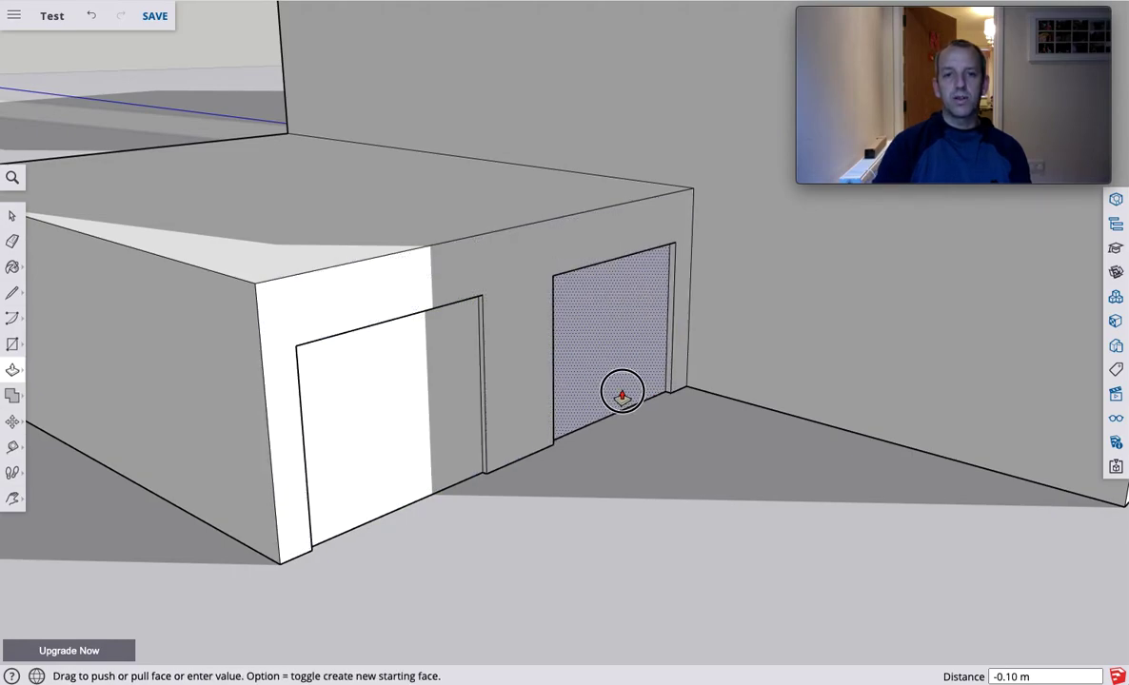
{"action": "left_click", "coordinate": [621, 396]}
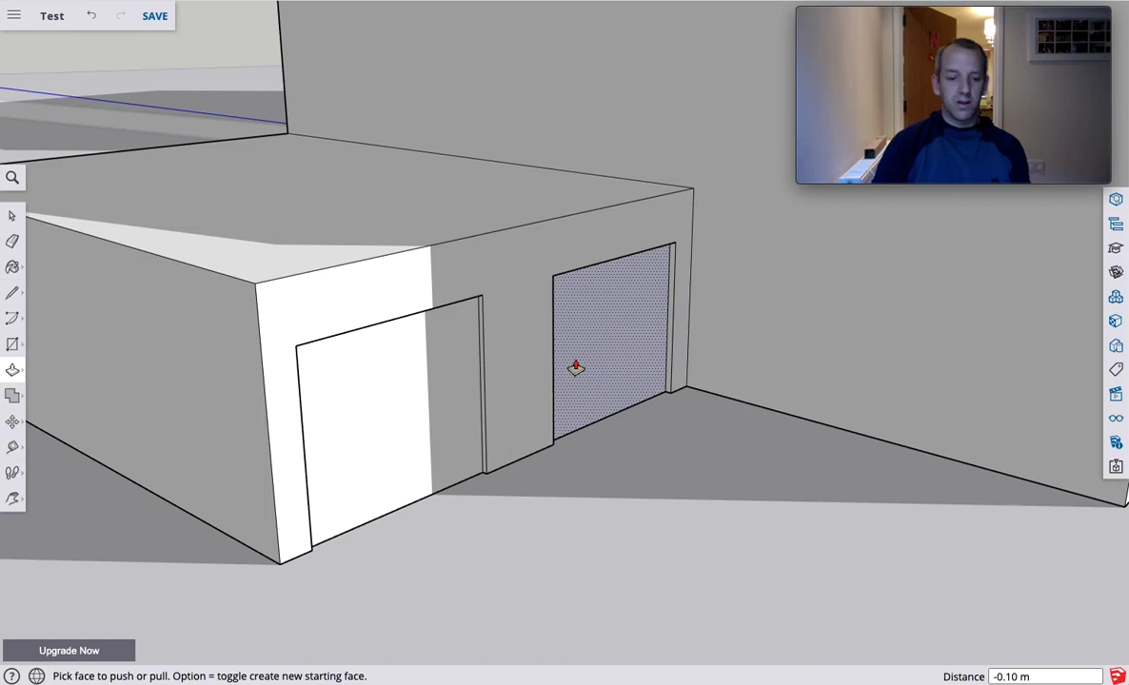
{"action": "left_click", "coordinate": [457, 448]}
{"action": "left_click", "coordinate": [450, 456]}
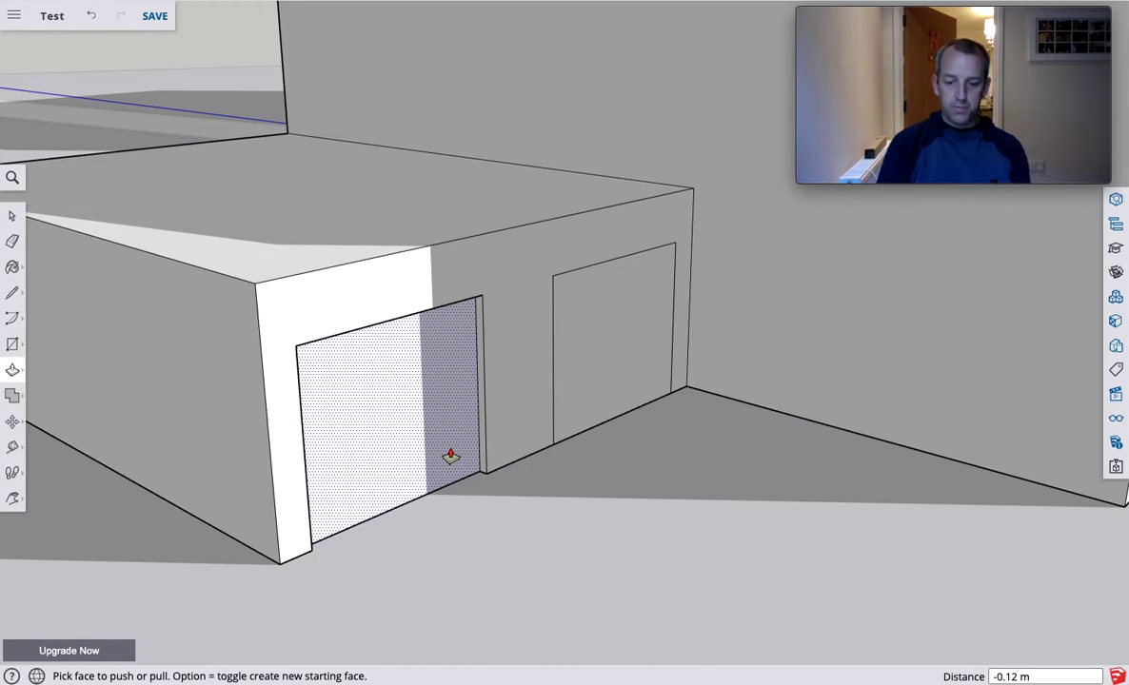
{"action": "key", "text": "Return"}
{"action": "left_click", "coordinate": [629, 399]}
{"action": "left_click", "coordinate": [627, 400]}
{"action": "left_click", "coordinate": [628, 401]}
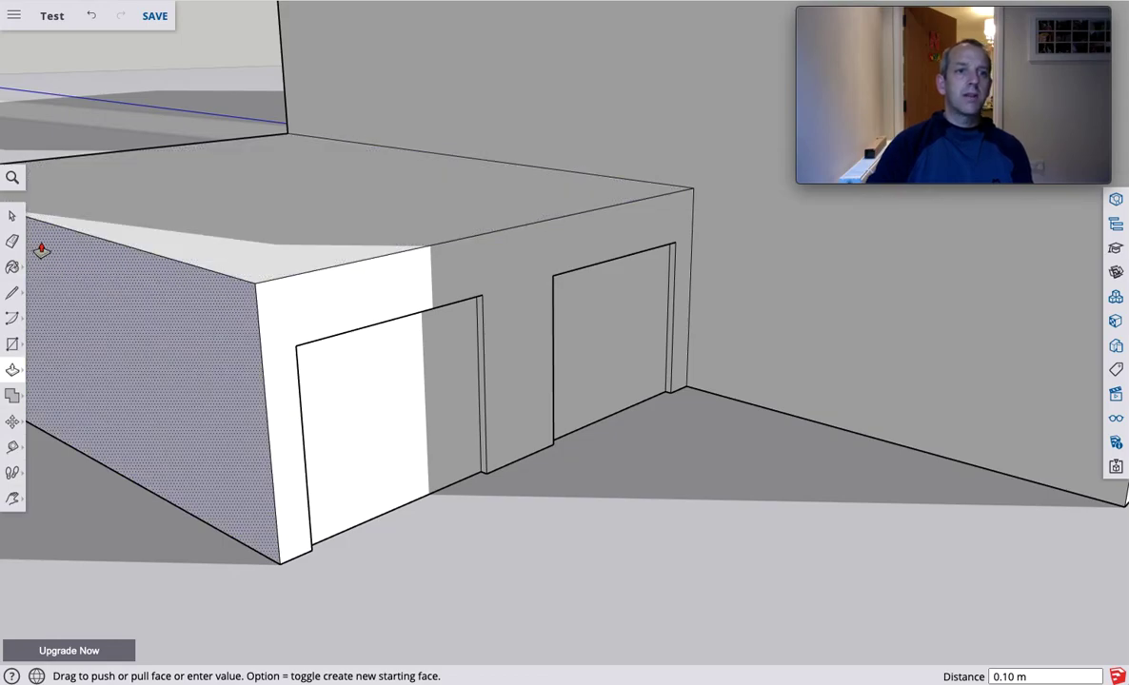
{"action": "left_click", "coordinate": [393, 211]}
{"action": "scroll", "coordinate": [393, 211], "scroll_direction": "up", "scroll_amount": 3}
Step: Draw a wide rectangle on the house wall above the garage roof and recess it 0.16 m
{"action": "scroll", "coordinate": [393, 211], "scroll_direction": "down", "scroll_amount": 8}
{"action": "scroll", "coordinate": [345, 104], "scroll_direction": "down", "scroll_amount": 5}
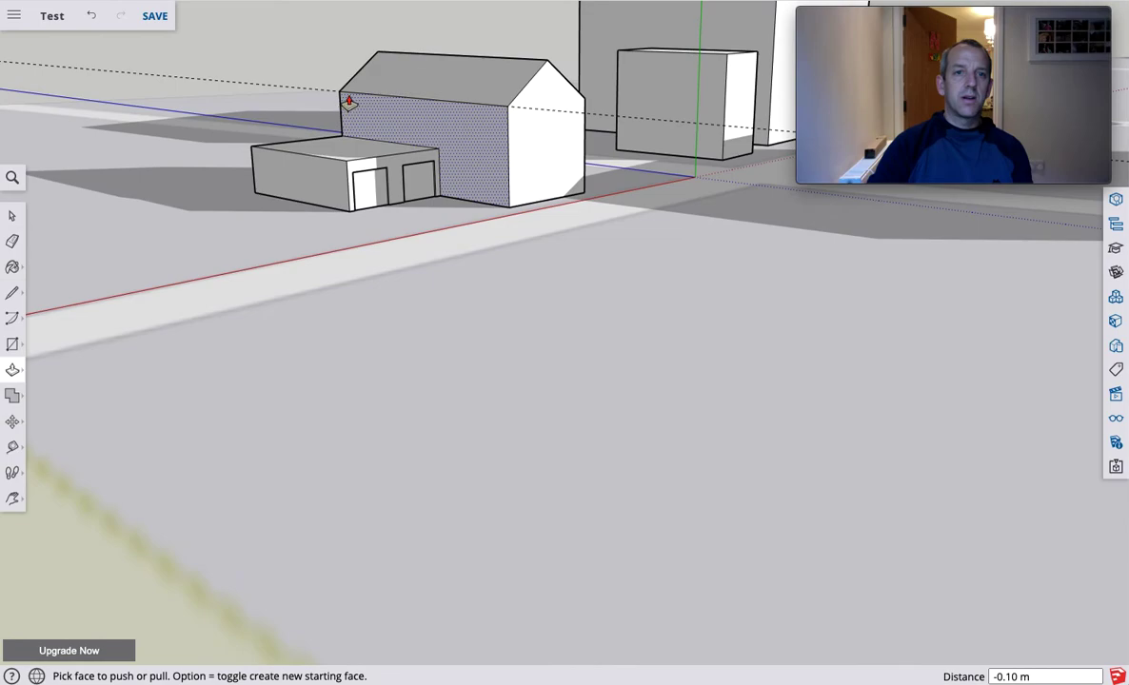
{"action": "scroll", "coordinate": [332, 92], "scroll_direction": "up", "scroll_amount": 8}
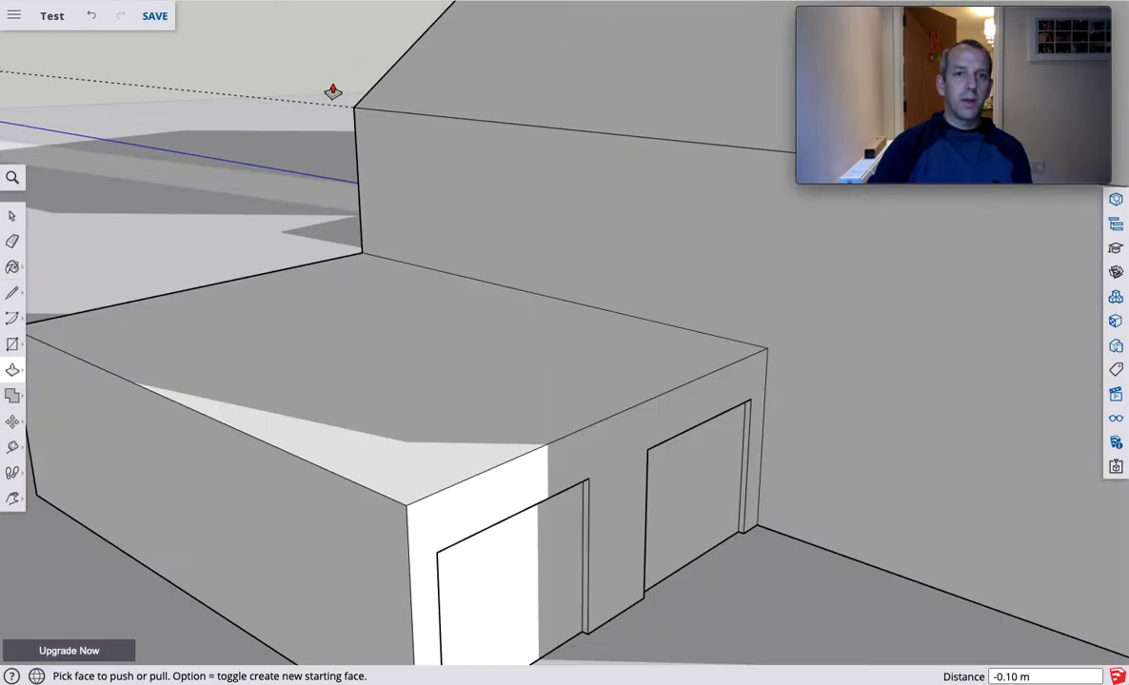
{"action": "left_click", "coordinate": [11, 345]}
{"action": "left_click", "coordinate": [384, 257]}
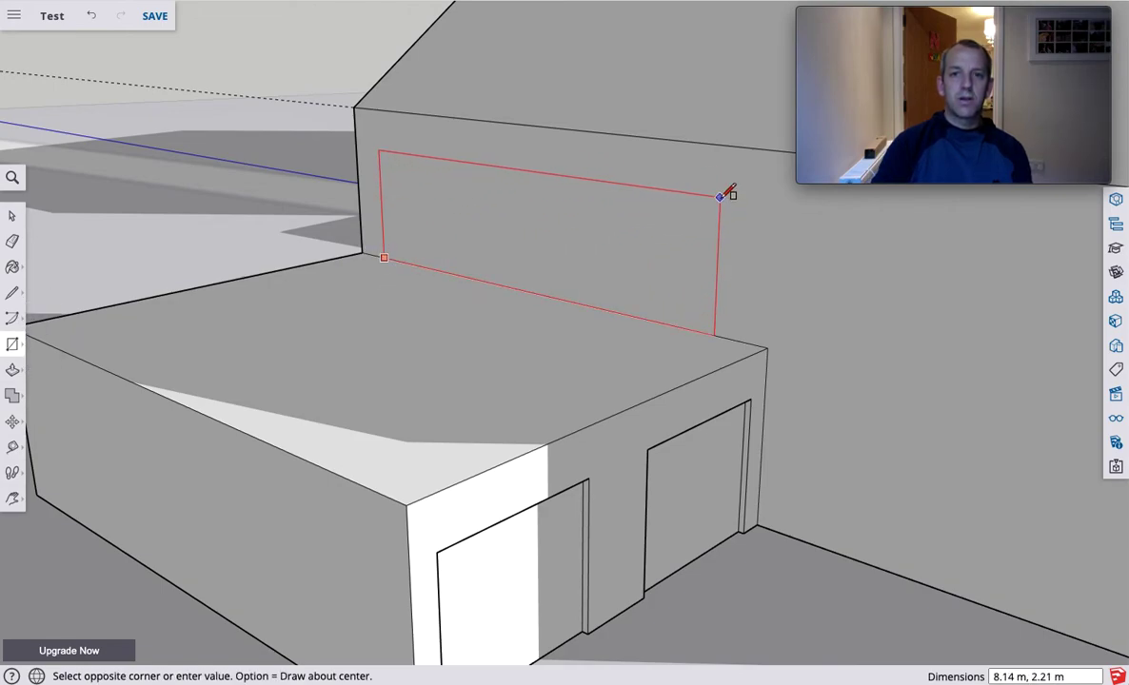
{"action": "left_click", "coordinate": [719, 196]}
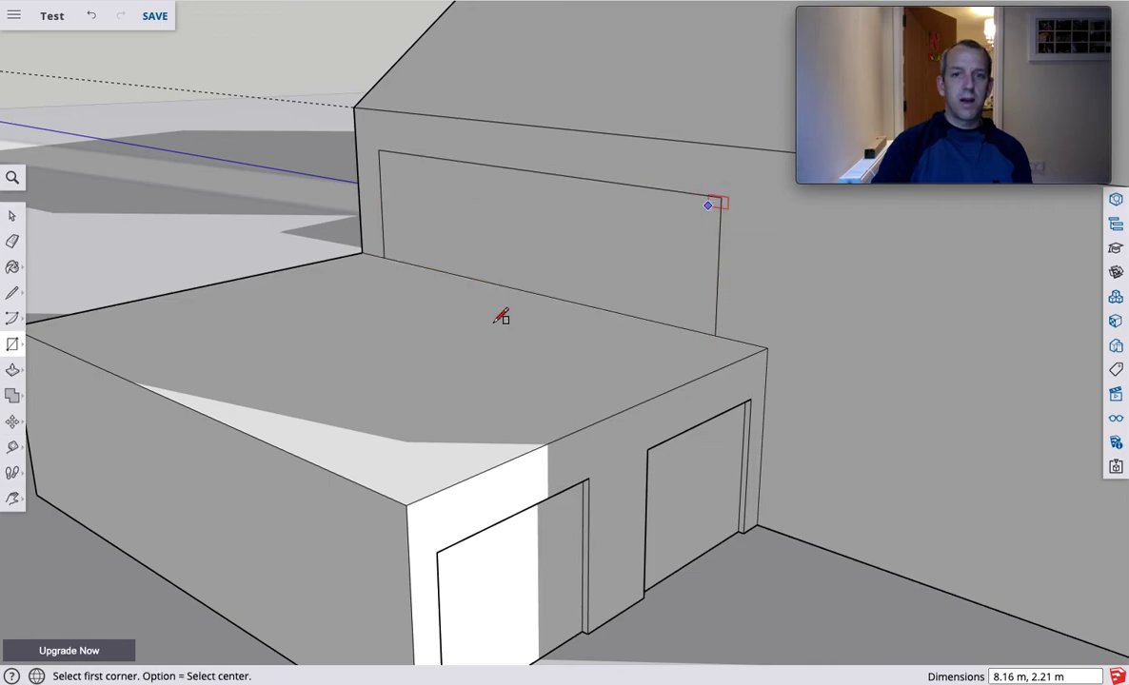
{"action": "left_click", "coordinate": [13, 369]}
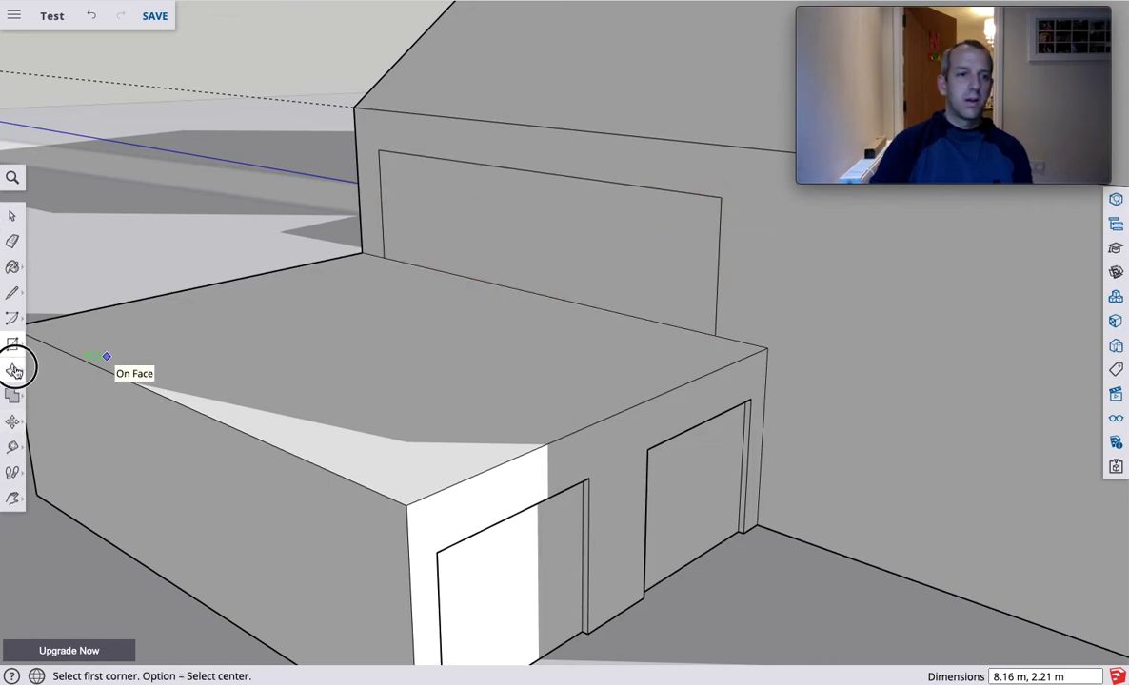
{"action": "left_click", "coordinate": [449, 244]}
{"action": "left_click", "coordinate": [457, 245]}
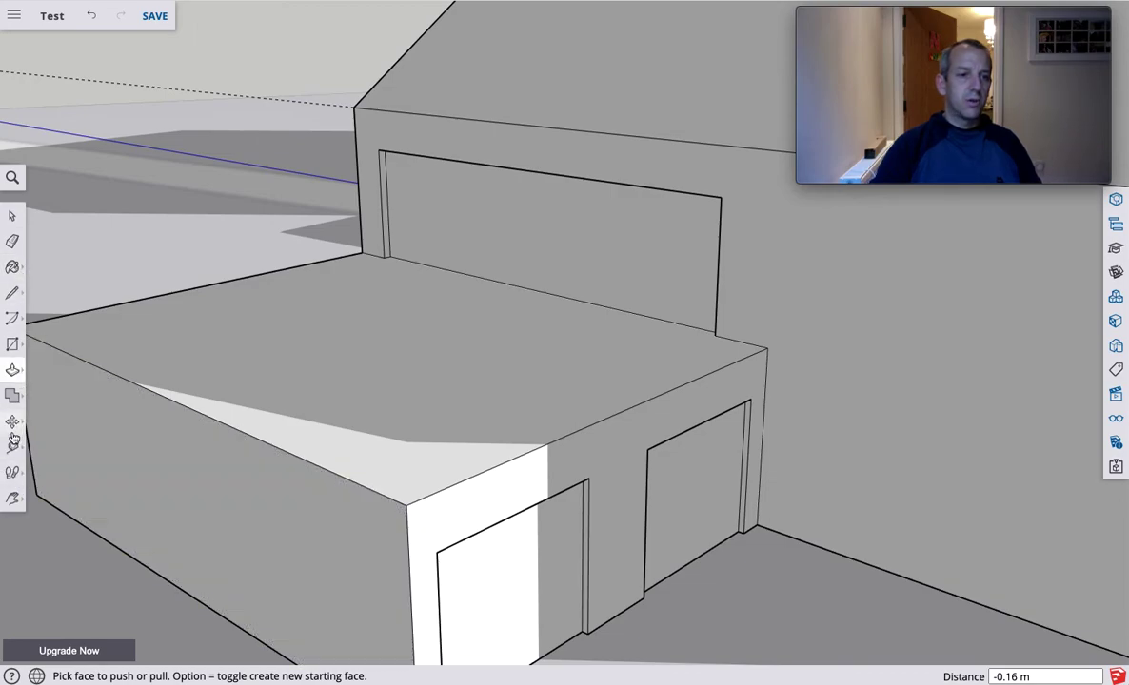
{"action": "left_click", "coordinate": [11, 449]}
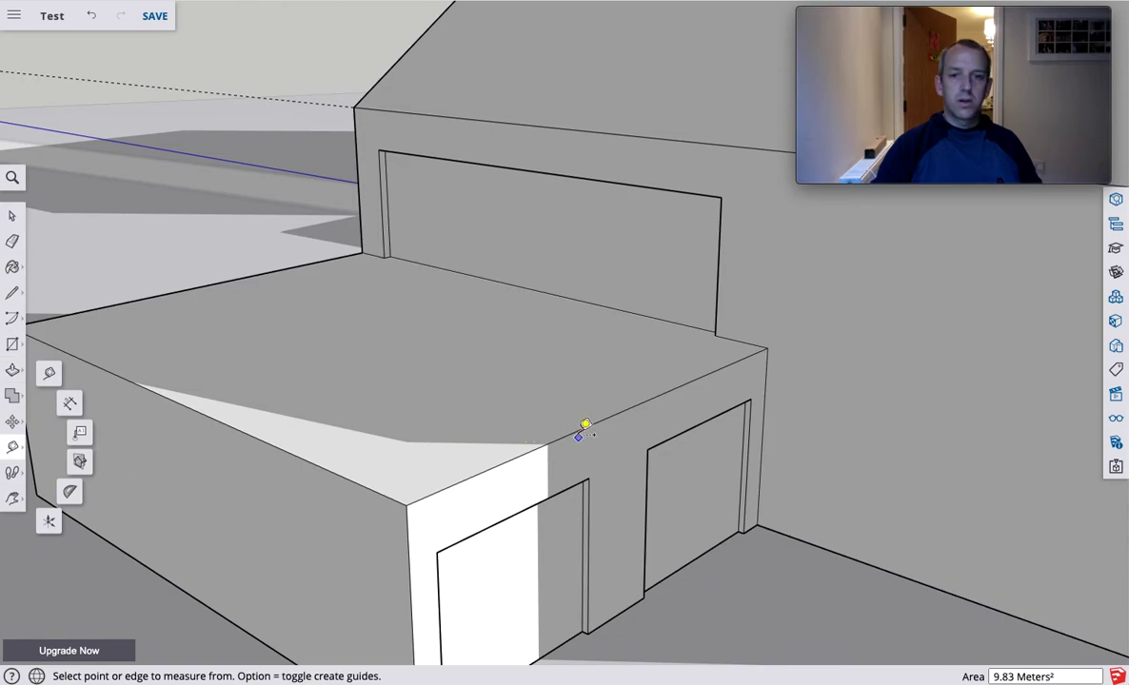
Step: Place guides set in from the garage roof's front and left edges
{"action": "left_click", "coordinate": [582, 424]}
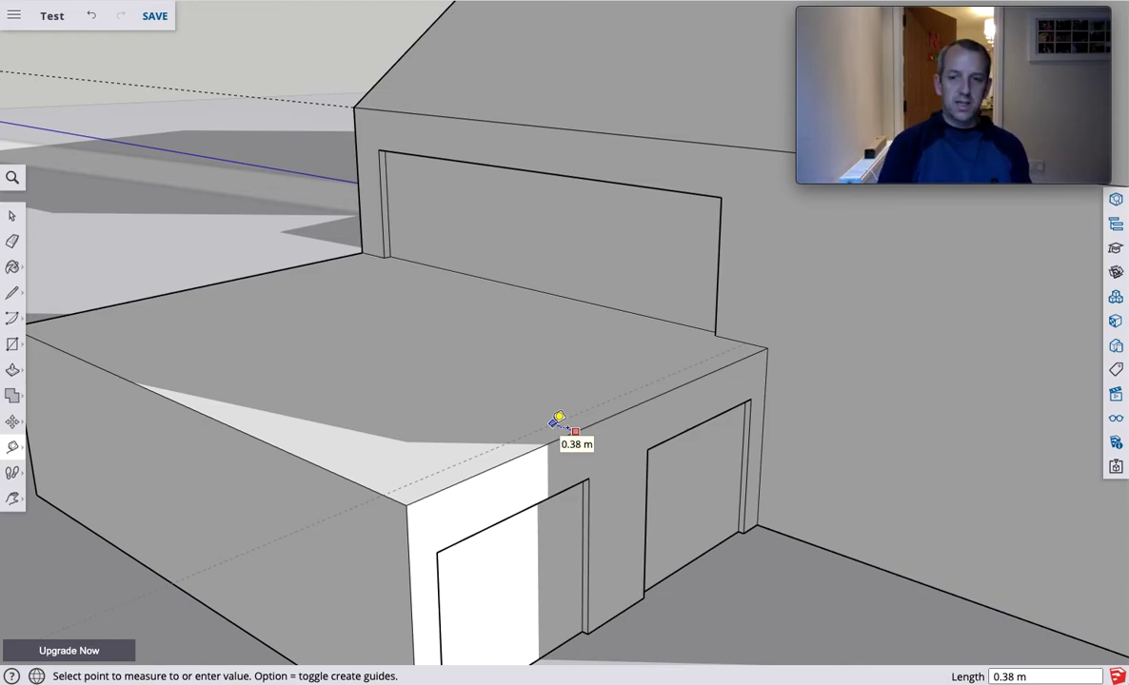
{"action": "key", "text": "Return"}
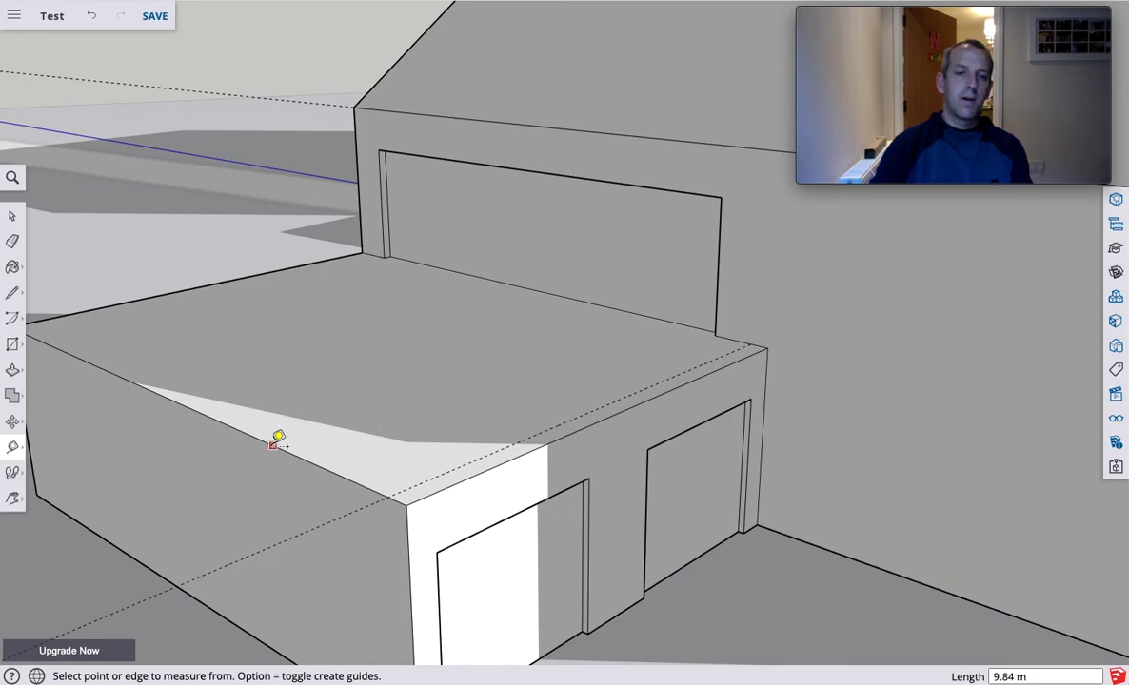
{"action": "left_click", "coordinate": [275, 444]}
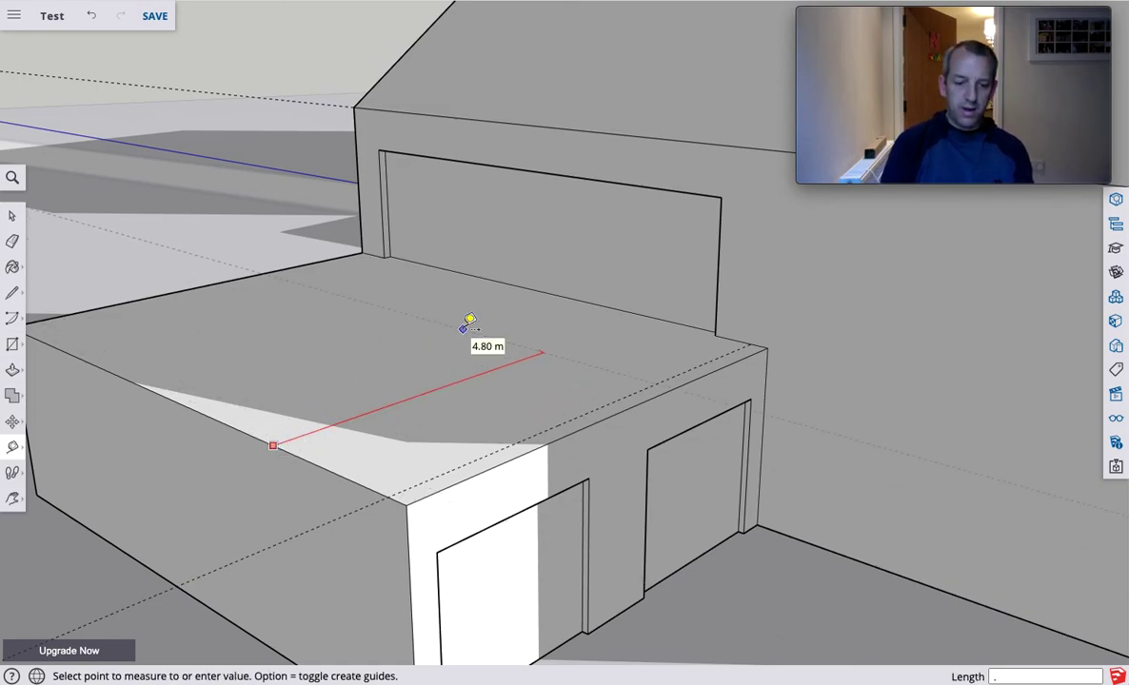
{"action": "key", "text": "Return"}
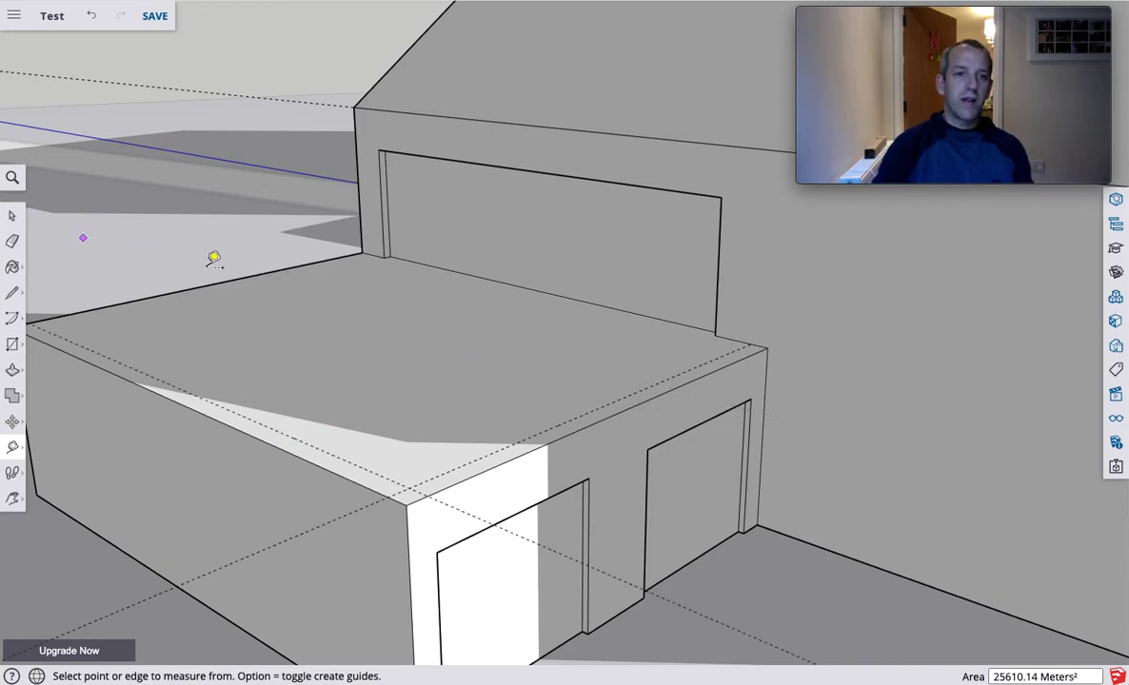
{"action": "left_click", "coordinate": [208, 286]}
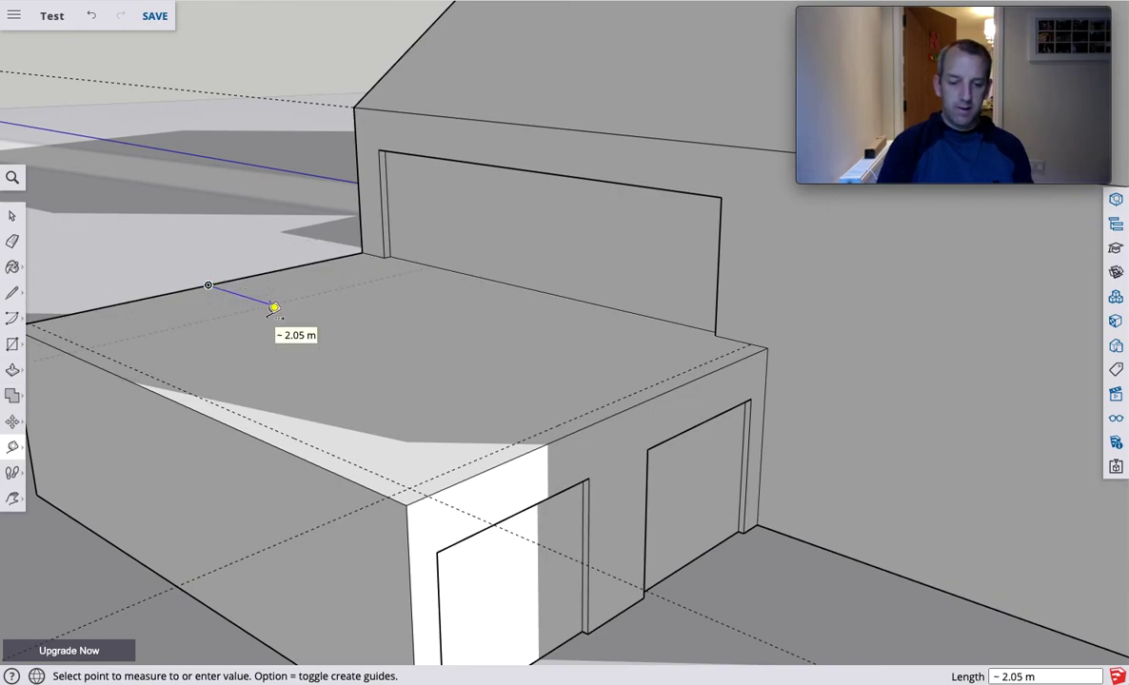
{"action": "key", "text": "Return"}
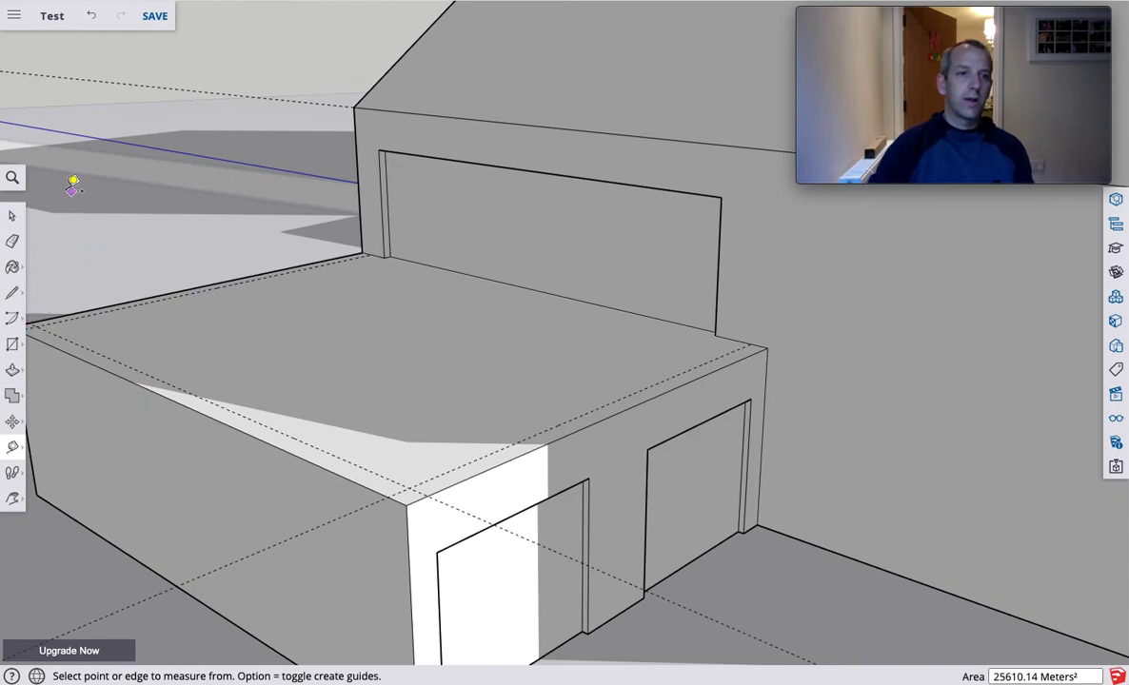
{"action": "left_click", "coordinate": [13, 297]}
Step: Draw an upright and top edge on the roof to close the front balcony wall face
{"action": "left_click", "coordinate": [412, 487]}
{"action": "scroll", "coordinate": [409, 486], "scroll_direction": "up", "scroll_amount": 2}
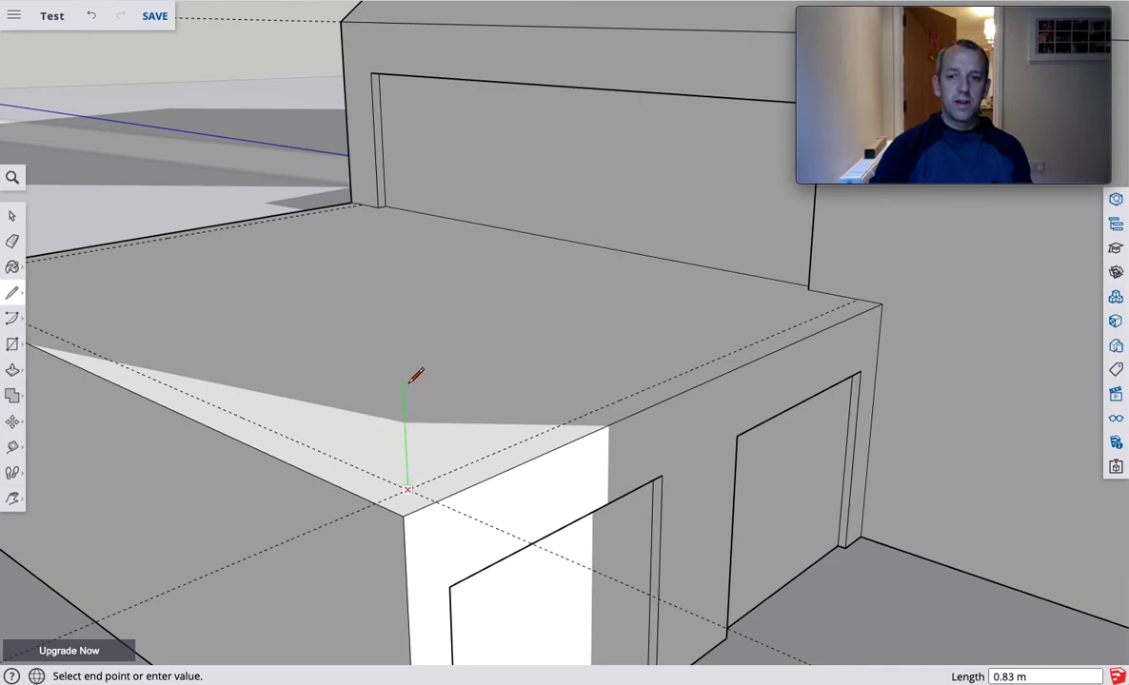
{"action": "scroll", "coordinate": [415, 375], "scroll_direction": "up", "scroll_amount": 6}
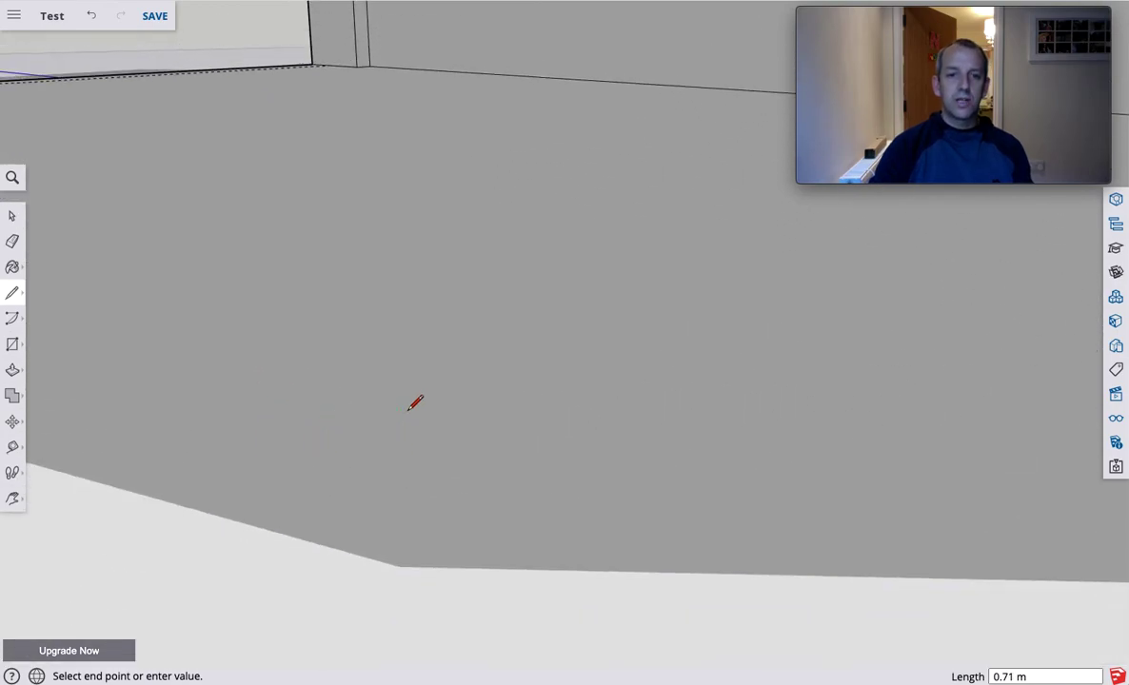
{"action": "scroll", "coordinate": [415, 402], "scroll_direction": "down", "scroll_amount": 6}
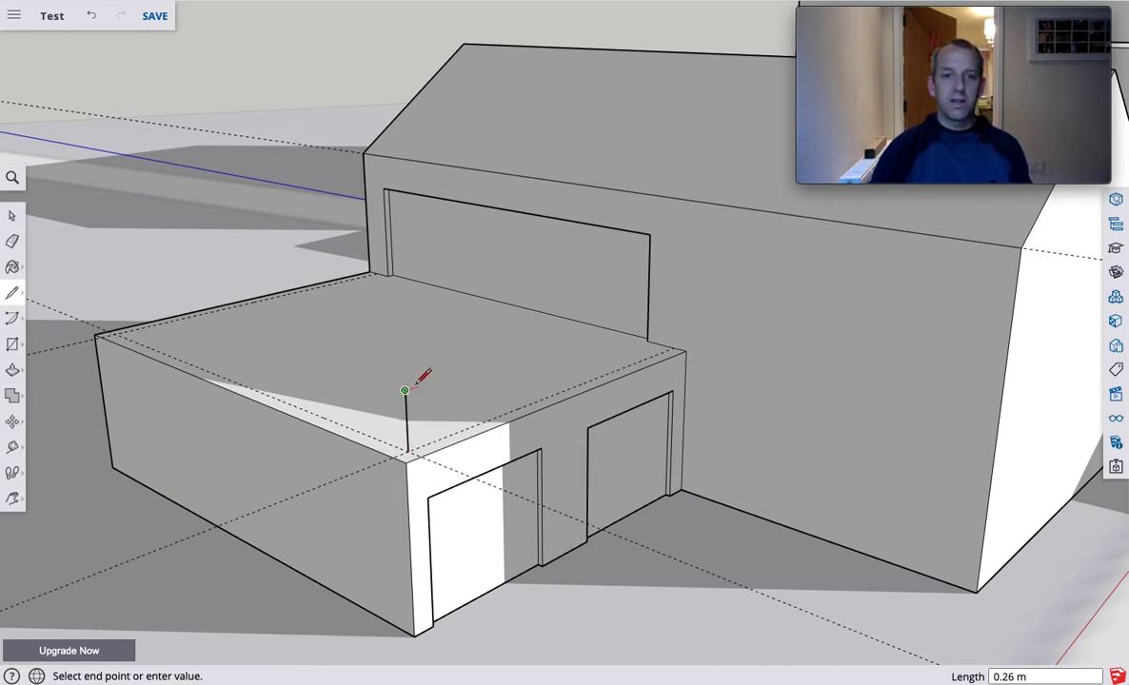
{"action": "left_click", "coordinate": [674, 300]}
{"action": "left_click", "coordinate": [674, 347]}
{"action": "left_click", "coordinate": [407, 451]}
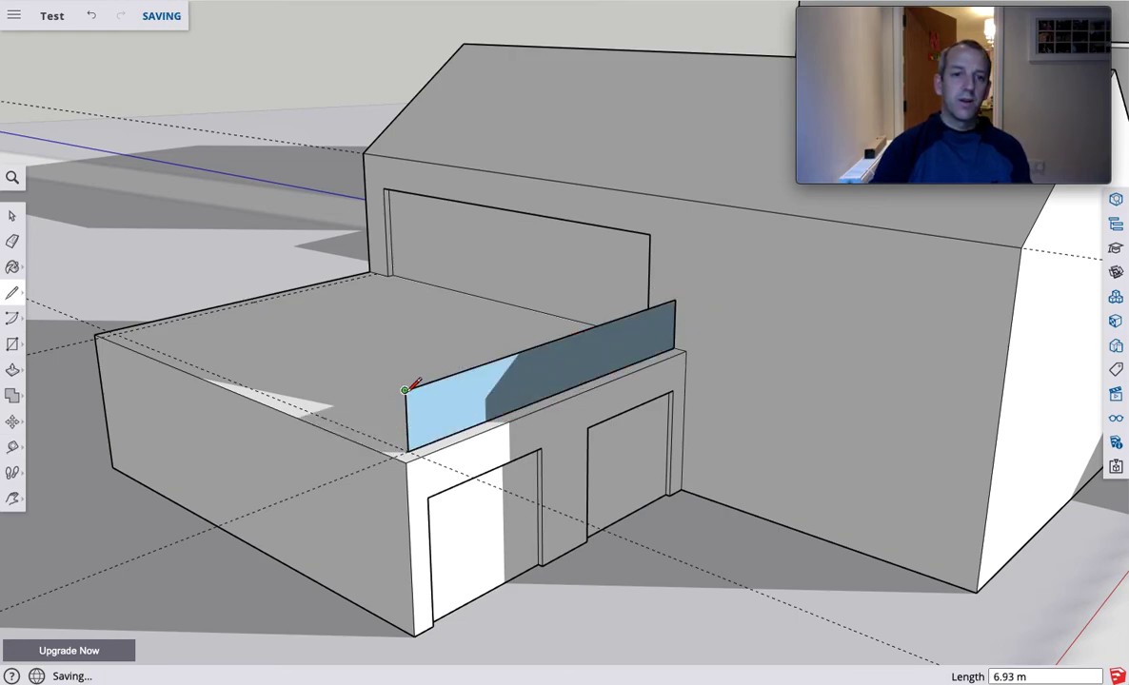
Step: Close the left parapet face and run its top edge back to the house wall corner
{"action": "left_click", "coordinate": [407, 451]}
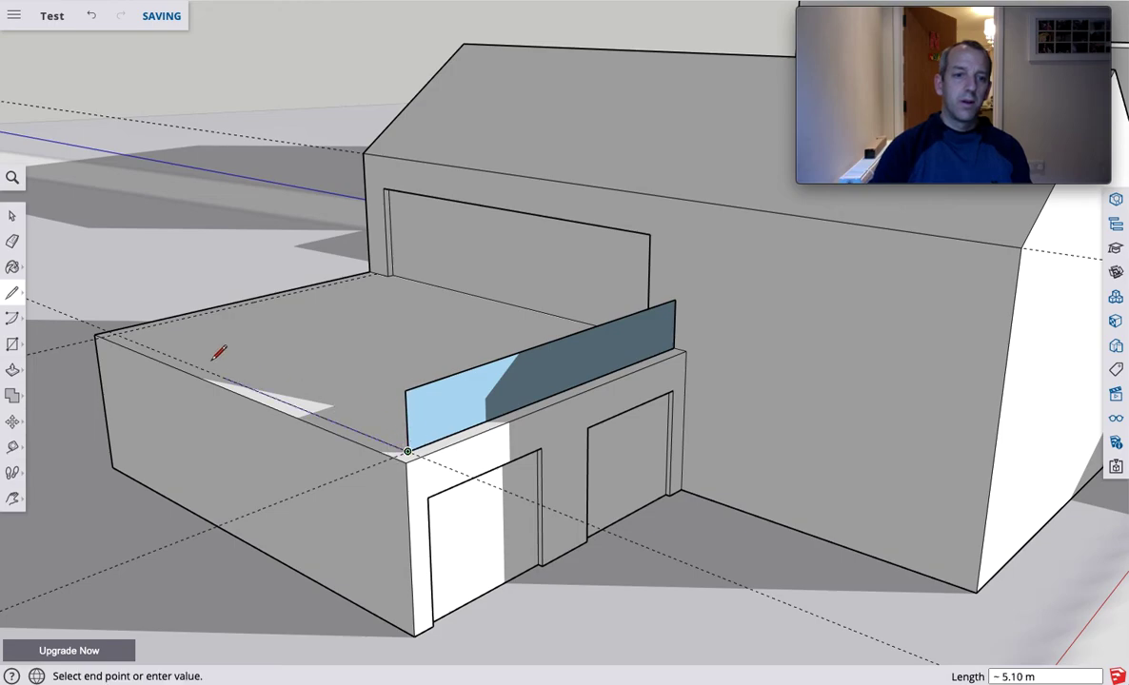
{"action": "left_click", "coordinate": [114, 334]}
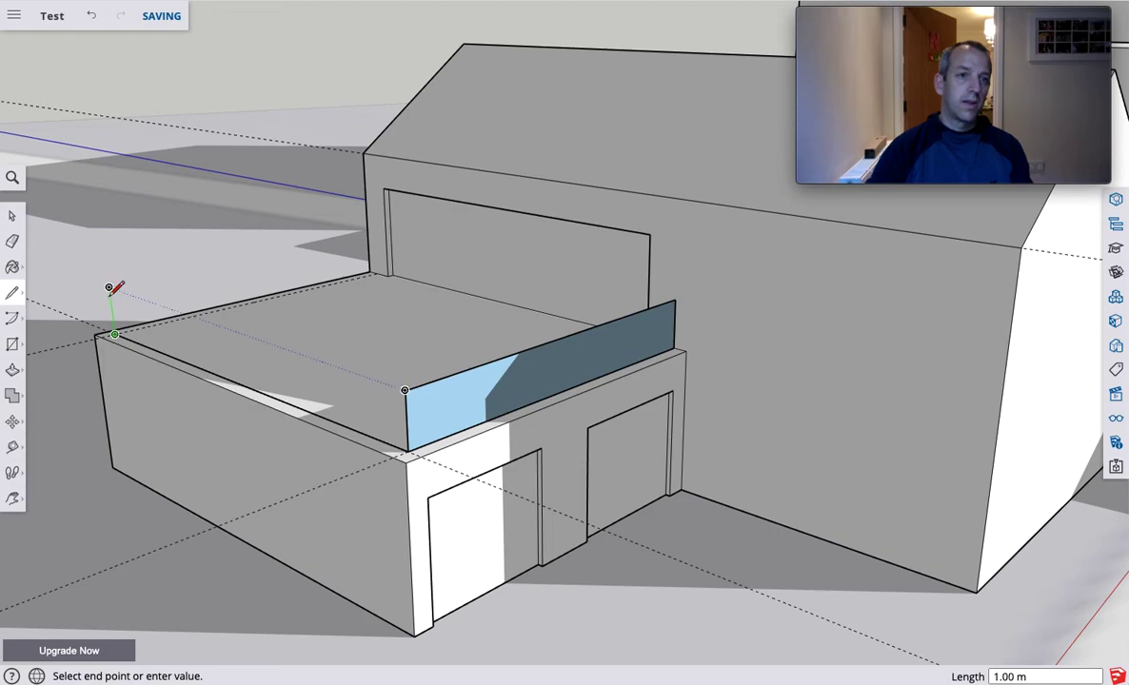
{"action": "left_click", "coordinate": [110, 286]}
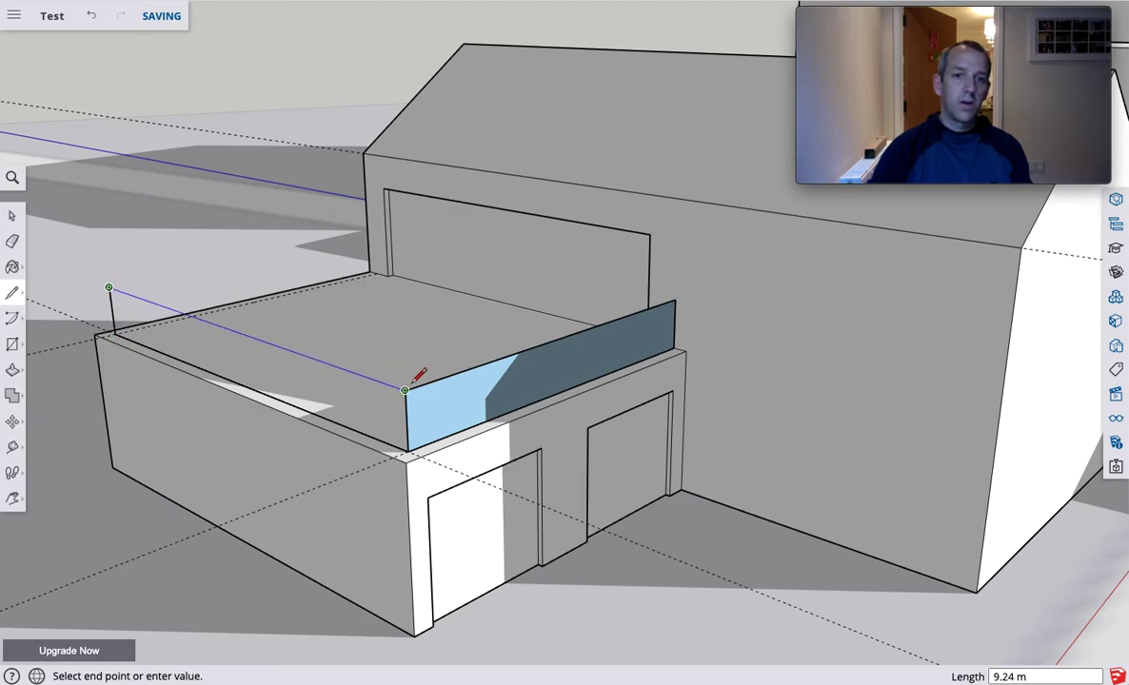
{"action": "left_click", "coordinate": [409, 385]}
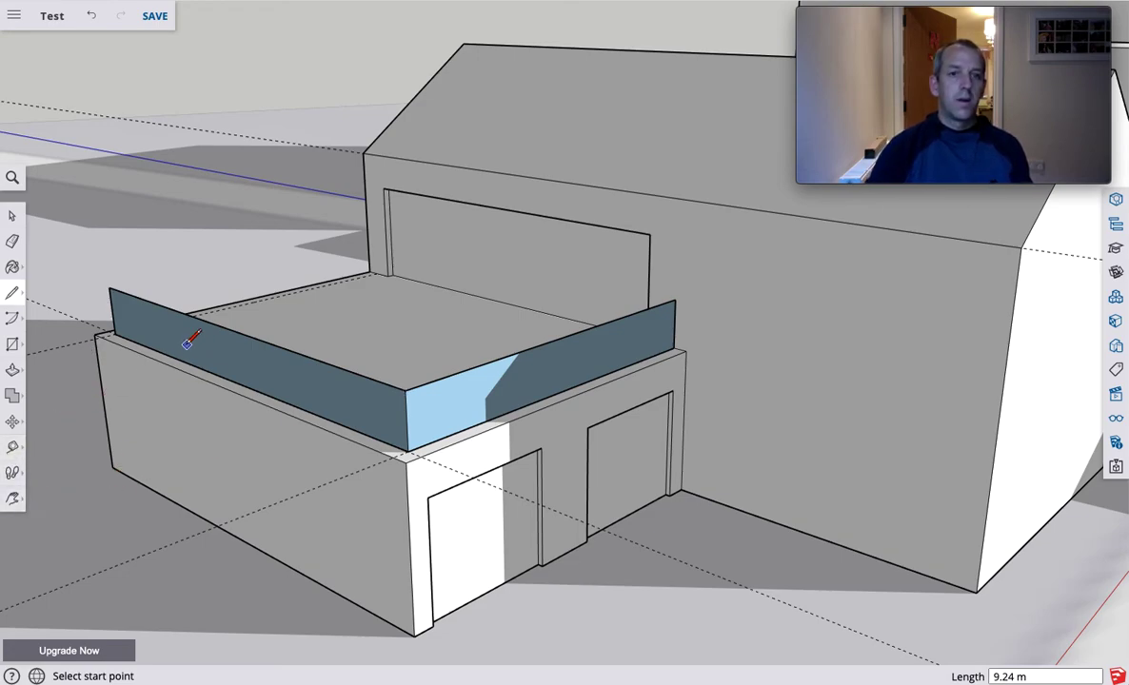
{"action": "left_click", "coordinate": [109, 286]}
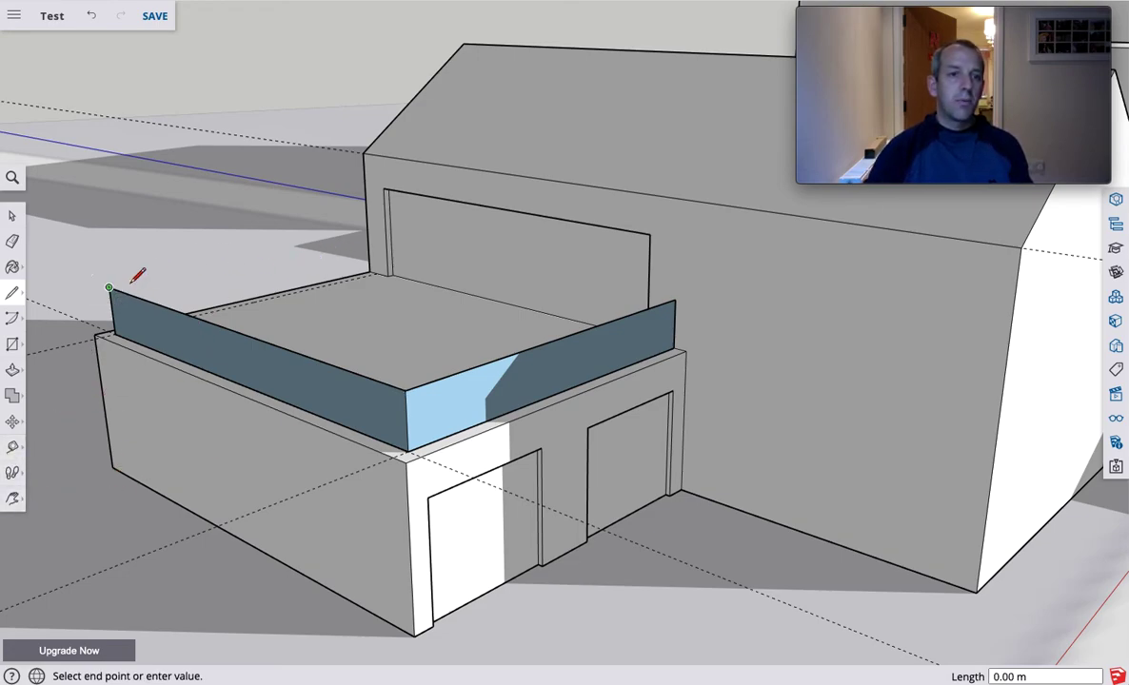
{"action": "left_click", "coordinate": [375, 235]}
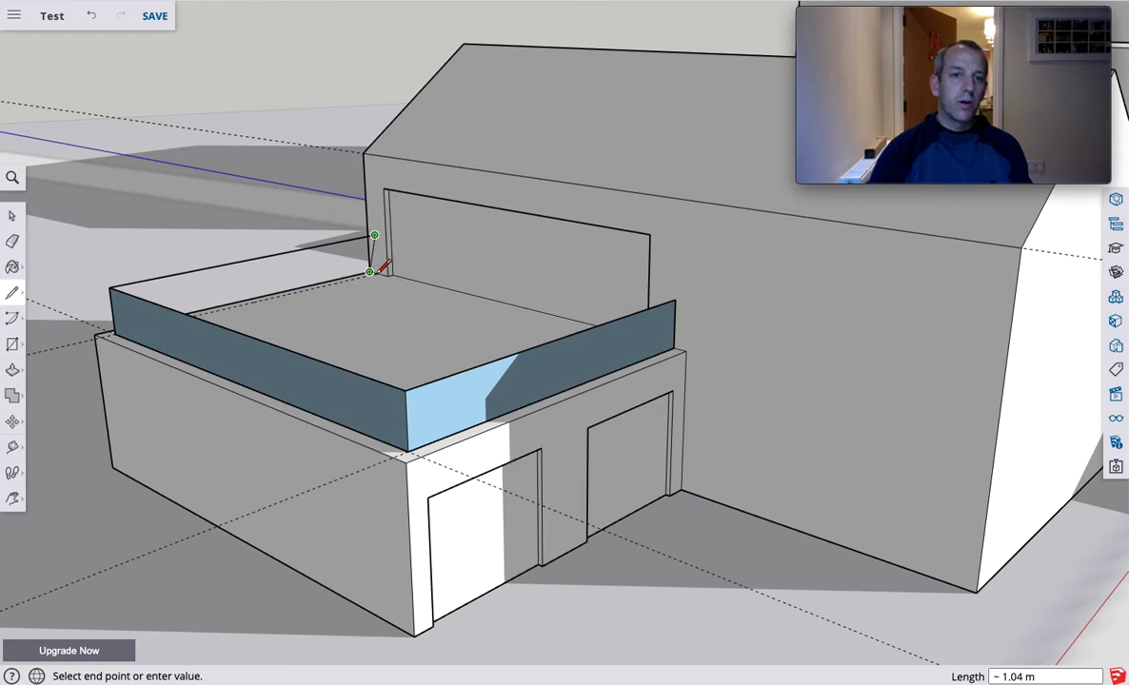
{"action": "scroll", "coordinate": [379, 270], "scroll_direction": "up", "scroll_amount": 3}
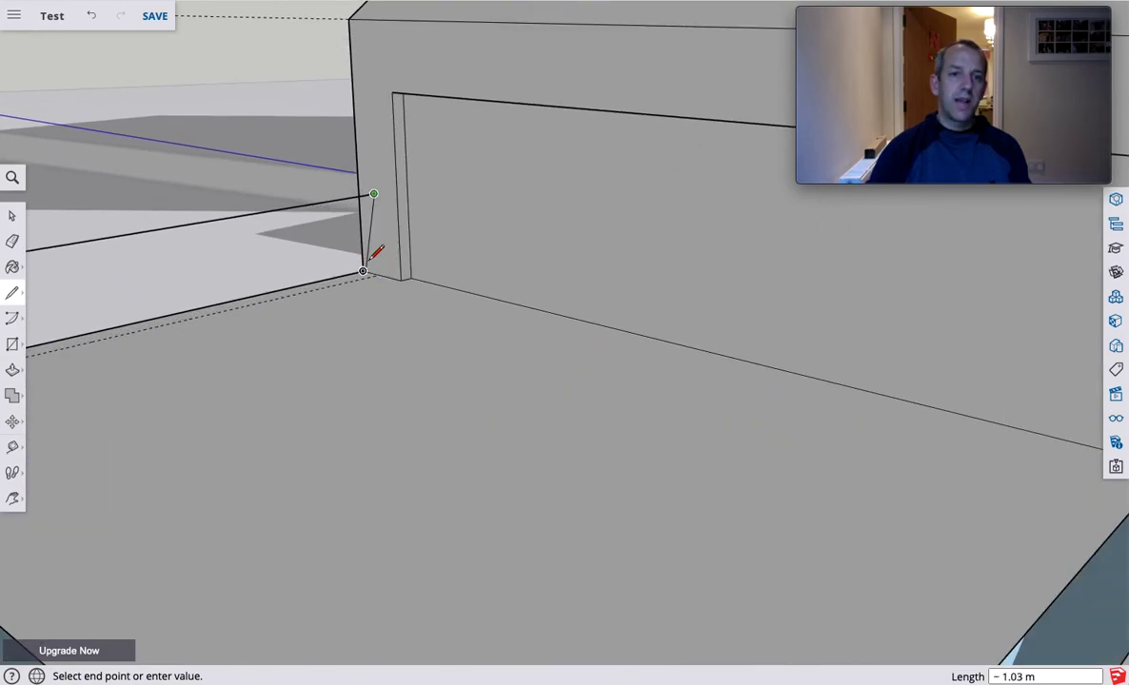
{"action": "scroll", "coordinate": [372, 269], "scroll_direction": "up", "scroll_amount": 2}
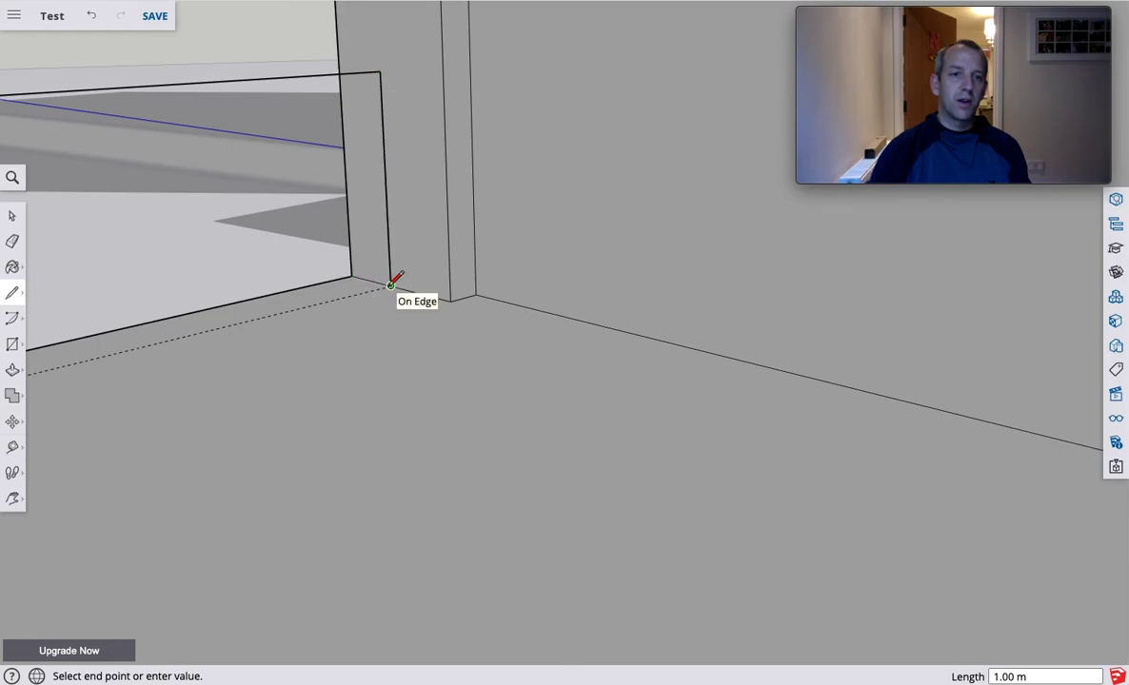
{"action": "left_click", "coordinate": [390, 286]}
{"action": "scroll", "coordinate": [295, 309], "scroll_direction": "down", "scroll_amount": 6}
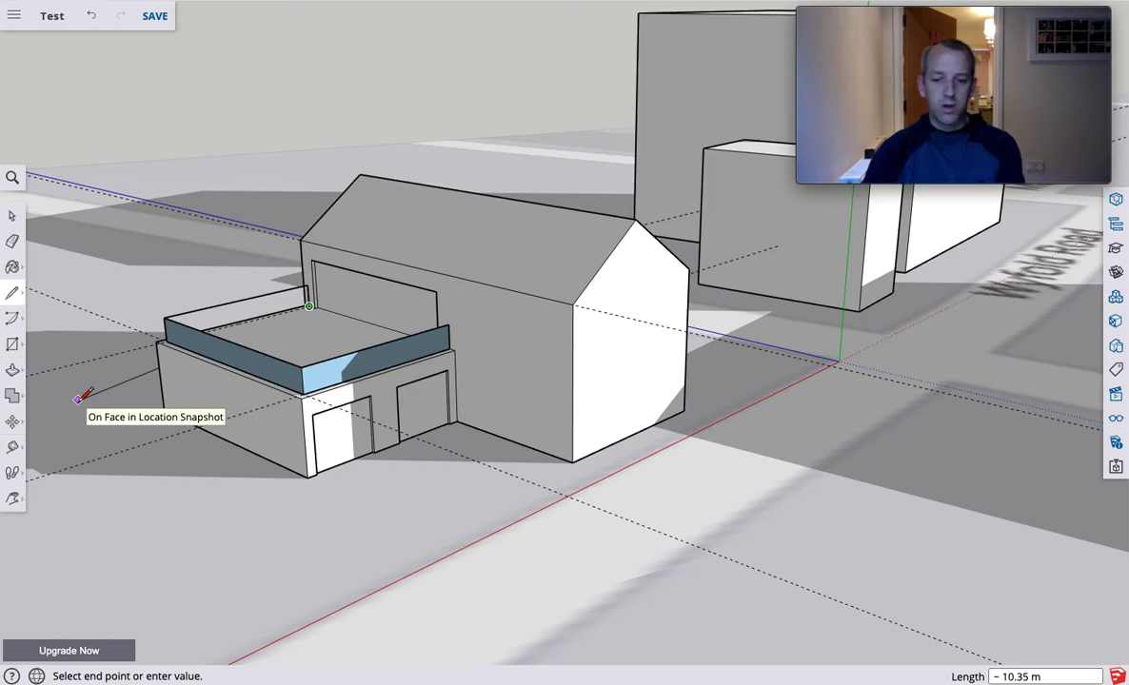
Step: From behind the building, close the left parapet face at the house wall corner
{"action": "key", "text": "o"}
{"action": "left_click_drag", "start_coordinate": [83, 396], "coordinate": [1038, 431]}
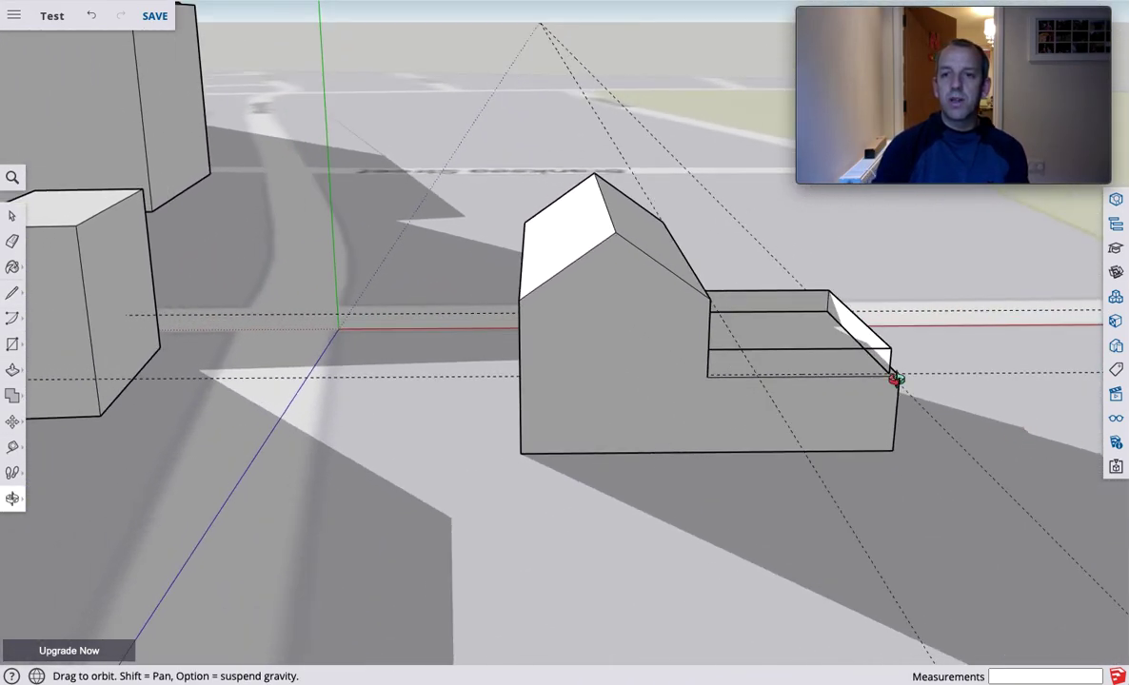
{"action": "scroll", "coordinate": [896, 379], "scroll_direction": "up", "scroll_amount": 5}
{"action": "scroll", "coordinate": [895, 379], "scroll_direction": "up", "scroll_amount": 2}
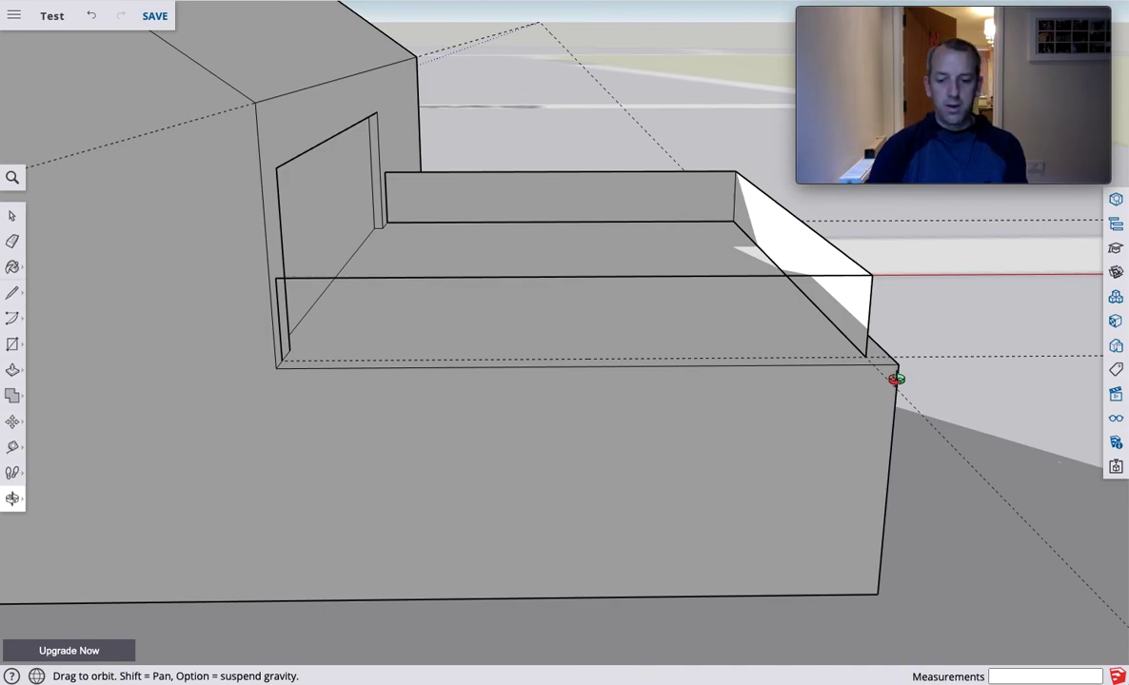
{"action": "key", "text": "Escape"}
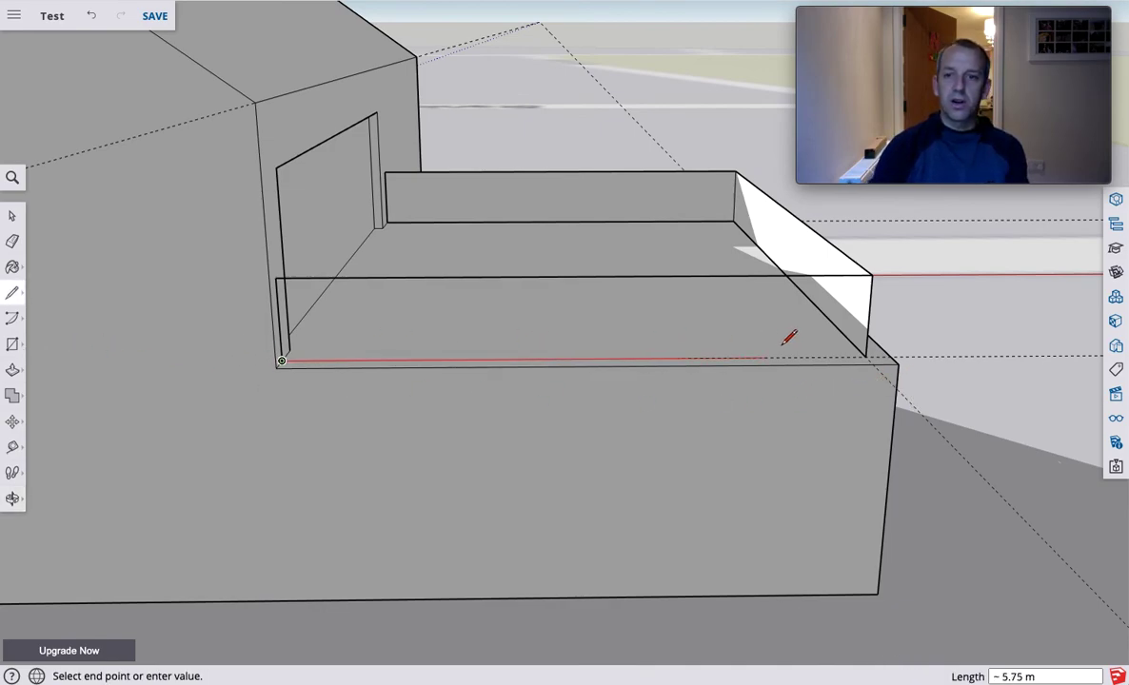
{"action": "left_click", "coordinate": [865, 357]}
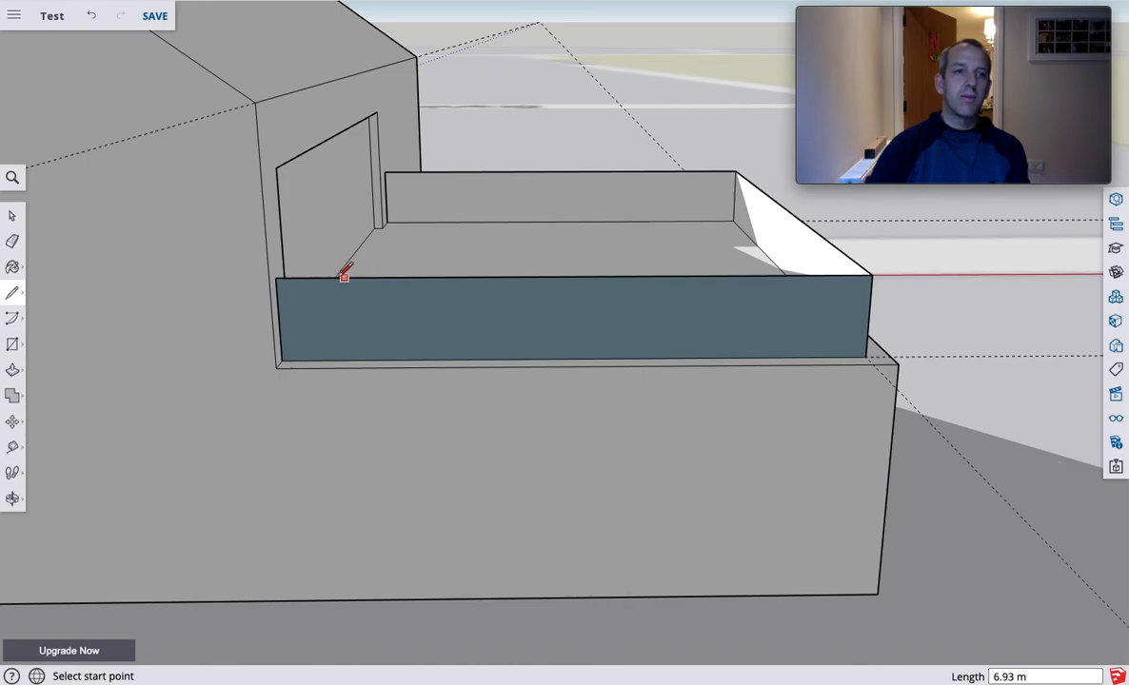
{"action": "left_click", "coordinate": [12, 498]}
{"action": "left_click_drag", "start_coordinate": [534, 370], "coordinate": [32, 395]}
{"action": "left_click_drag", "start_coordinate": [494, 404], "coordinate": [292, 370]}
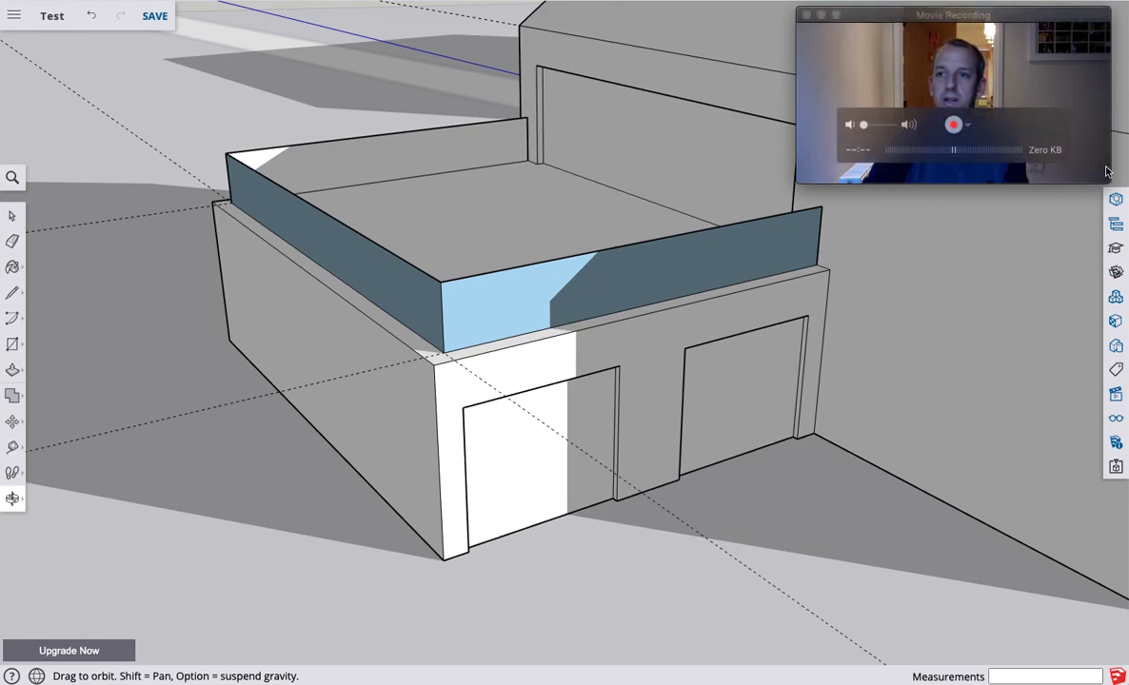
Step: Paint the back wall and the front, left and back-left parapet faces with cyan glass
{"action": "left_click", "coordinate": [1116, 320]}
{"action": "scroll", "coordinate": [997, 340], "scroll_direction": "down", "scroll_amount": 15}
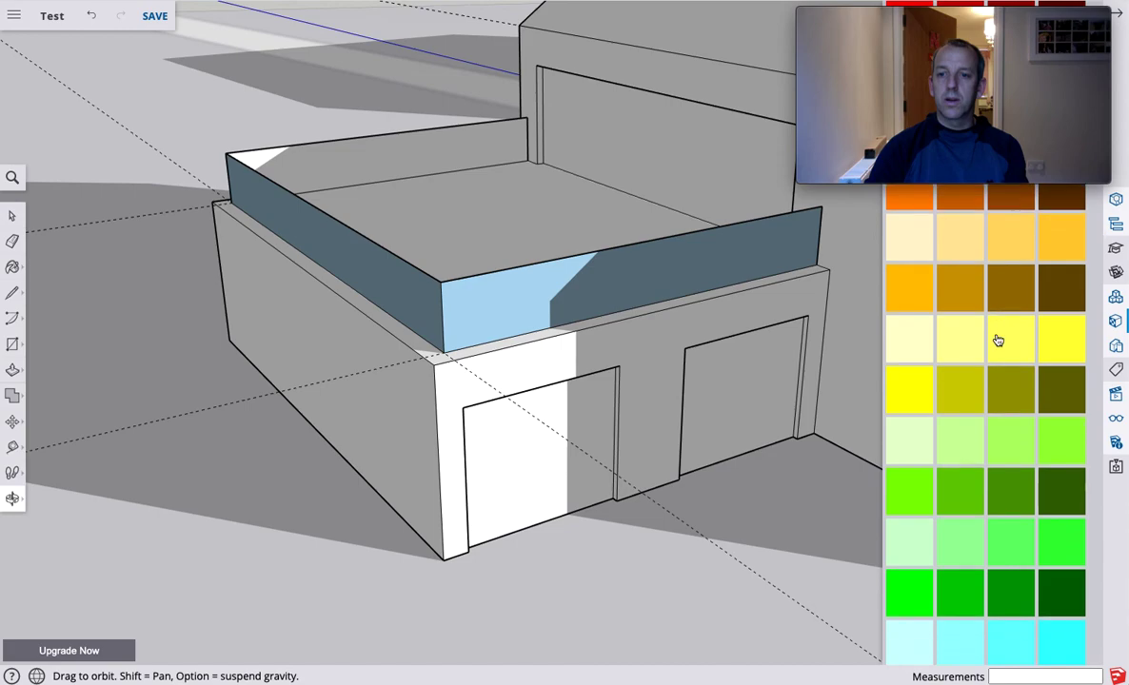
{"action": "scroll", "coordinate": [997, 339], "scroll_direction": "down", "scroll_amount": 5}
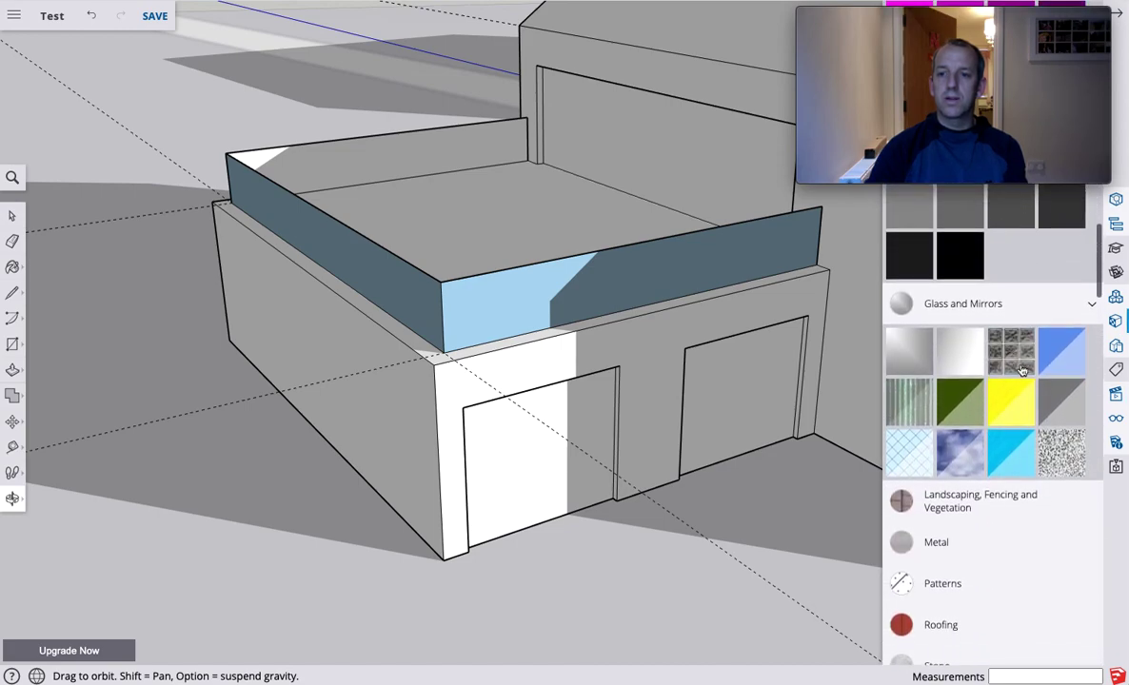
{"action": "left_click", "coordinate": [1019, 450]}
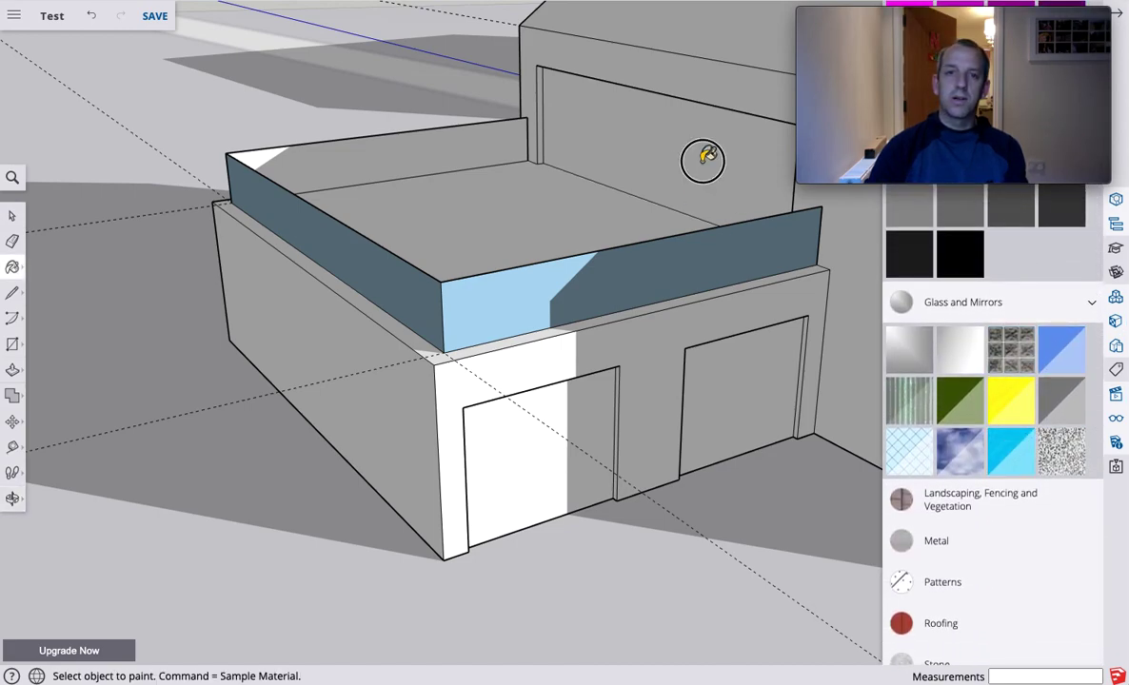
{"action": "left_click", "coordinate": [705, 166]}
{"action": "left_click", "coordinate": [623, 249]}
{"action": "left_click", "coordinate": [404, 268]}
{"action": "left_click", "coordinate": [397, 140]}
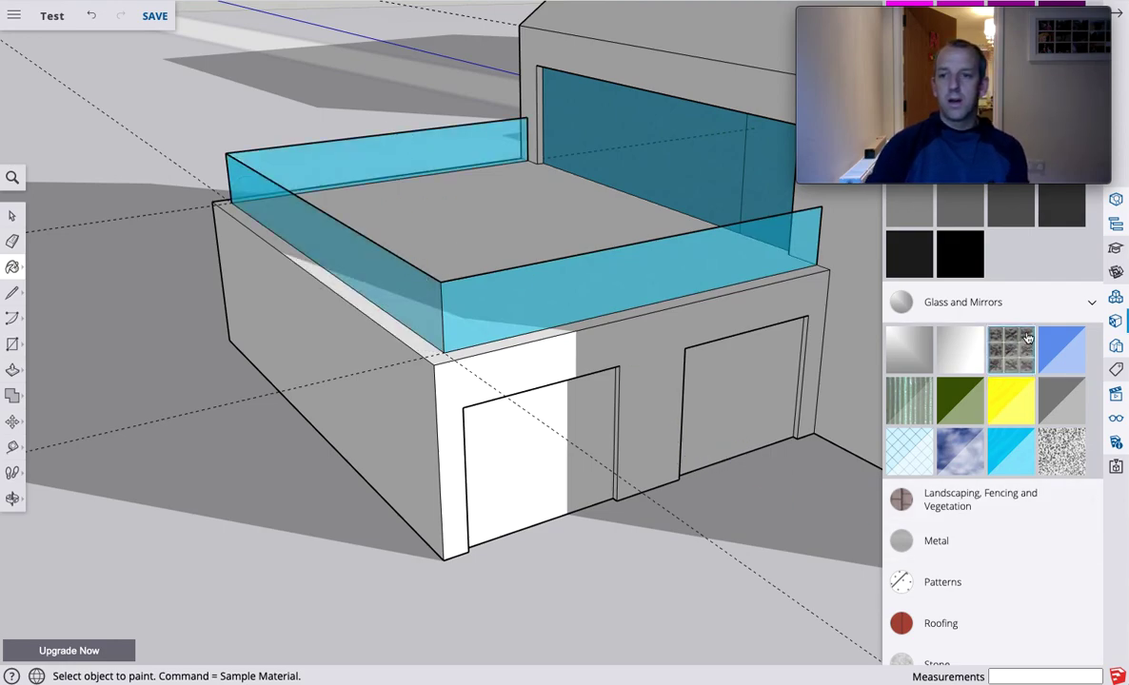
Step: Paint the right and left garage doors black
{"action": "left_click", "coordinate": [909, 249]}
{"action": "left_click", "coordinate": [728, 380]}
{"action": "left_click", "coordinate": [531, 446]}
{"action": "mouse_move", "coordinate": [958, 46]}
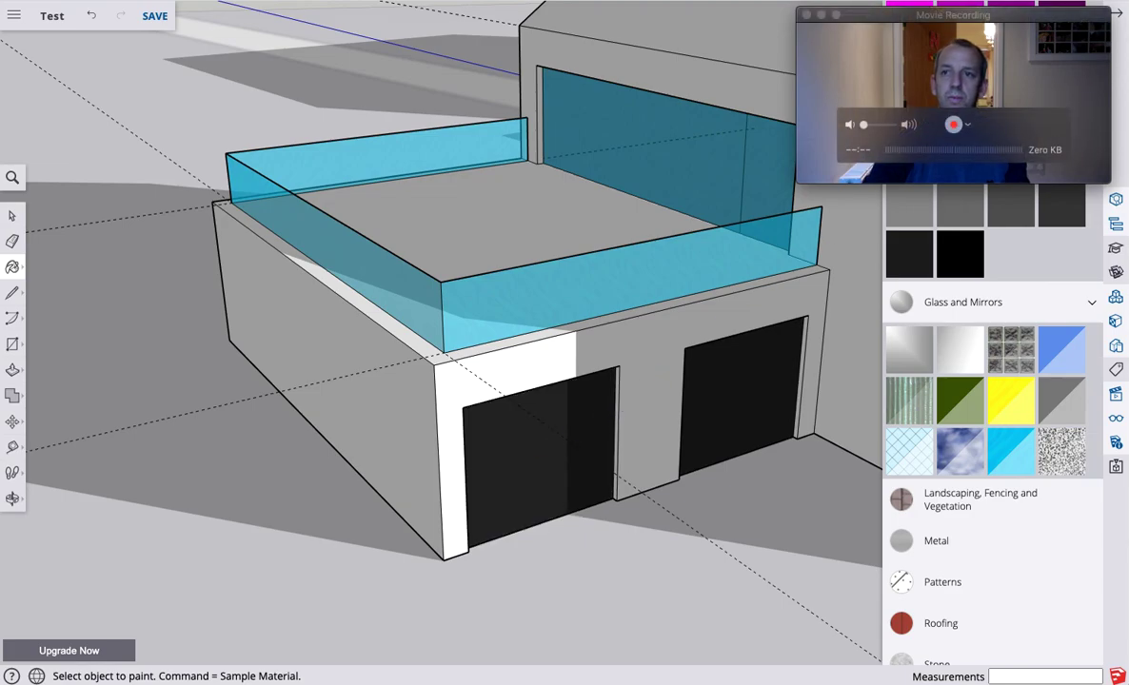
{"action": "left_click", "coordinate": [1121, 19]}
{"action": "scroll", "coordinate": [711, 254], "scroll_direction": "up", "scroll_amount": 4}
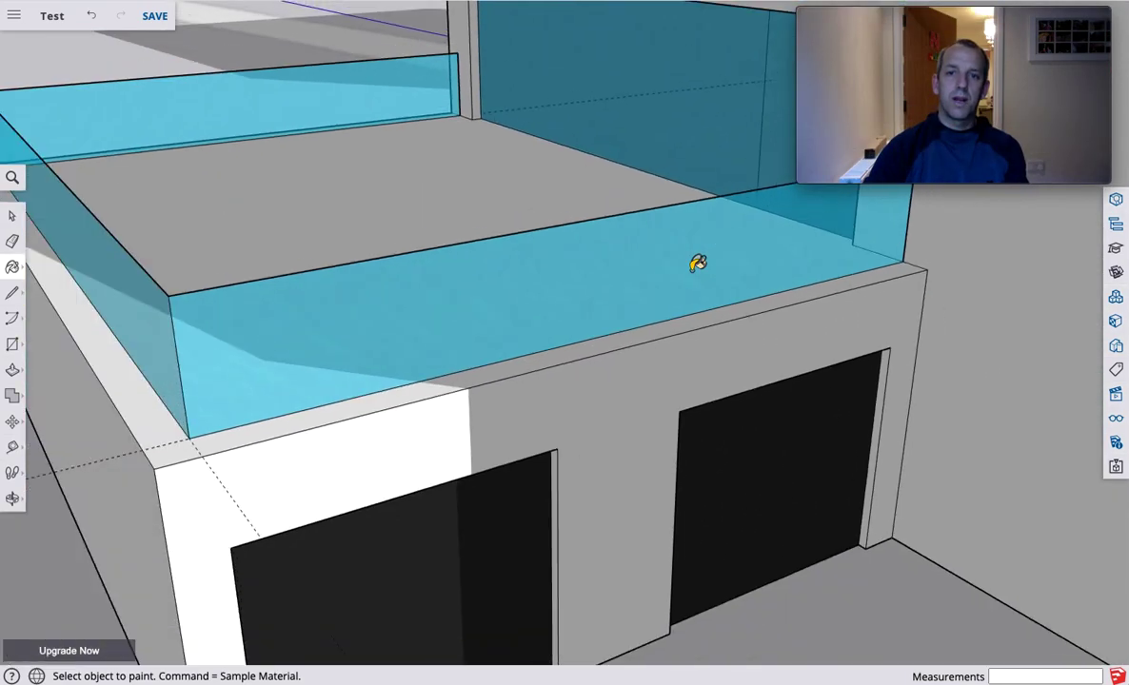
{"action": "scroll", "coordinate": [695, 261], "scroll_direction": "down", "scroll_amount": 10}
Step: Drag the Eraser across the dashed guide lines on the ground to delete them
{"action": "scroll", "coordinate": [698, 263], "scroll_direction": "down", "scroll_amount": 3}
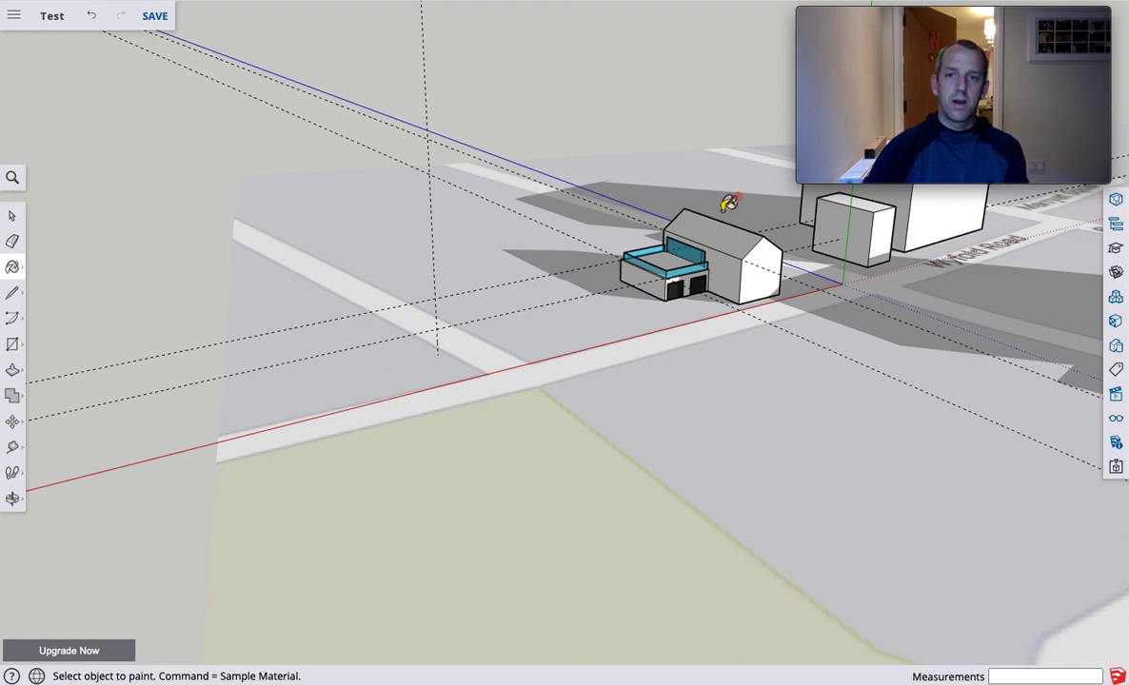
{"action": "scroll", "coordinate": [730, 203], "scroll_direction": "up", "scroll_amount": 5}
{"action": "scroll", "coordinate": [730, 200], "scroll_direction": "down", "scroll_amount": 4}
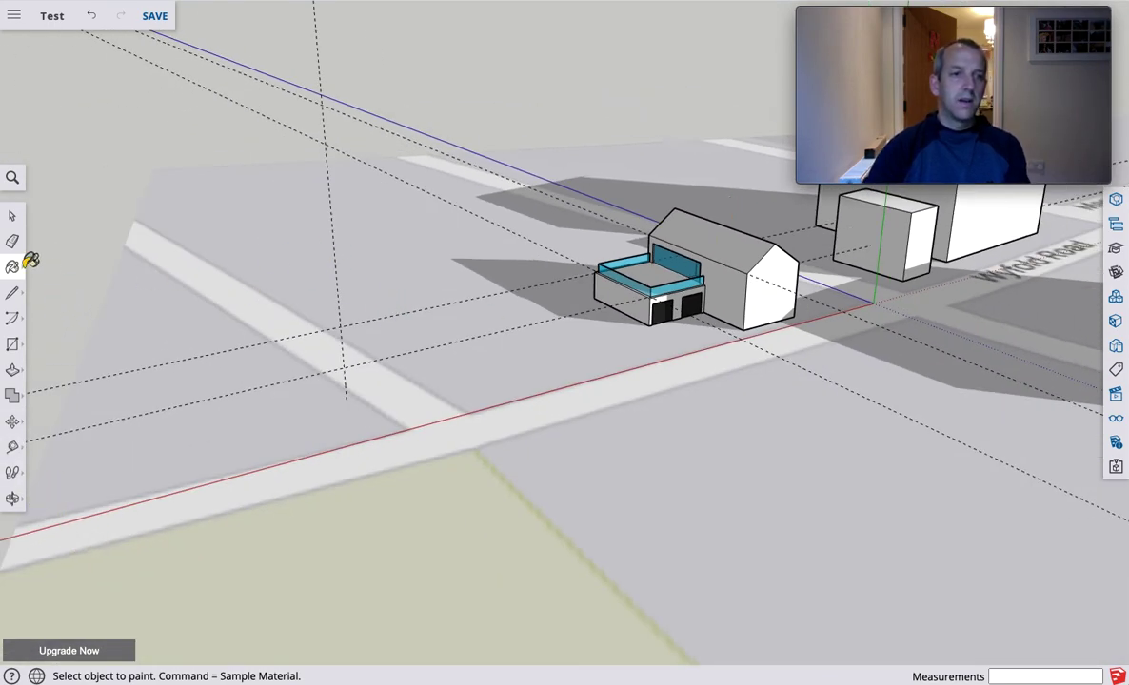
{"action": "left_click", "coordinate": [12, 240]}
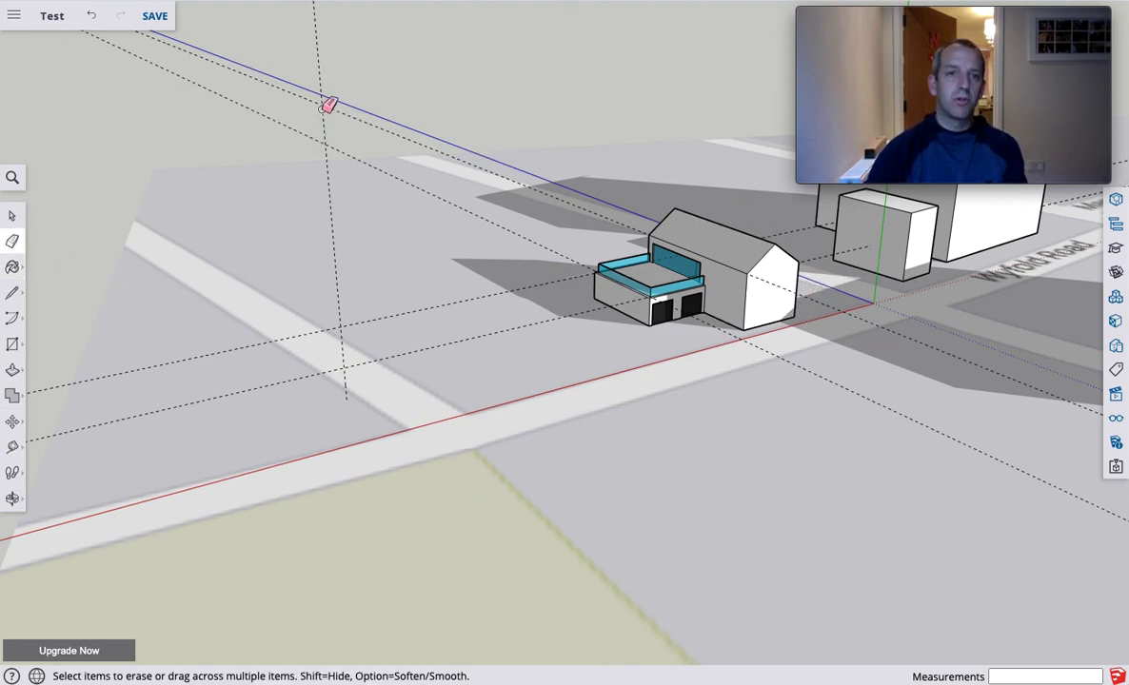
{"action": "mouse_move", "coordinate": [324, 107]}
{"action": "left_mouse_down"}
{"action": "mouse_move", "coordinate": [248, 283]}
{"action": "mouse_move", "coordinate": [234, 420]}
{"action": "mouse_move", "coordinate": [320, 246]}
{"action": "mouse_move", "coordinate": [415, 107]}
{"action": "mouse_move", "coordinate": [412, 142]}
{"action": "left_mouse_up"}
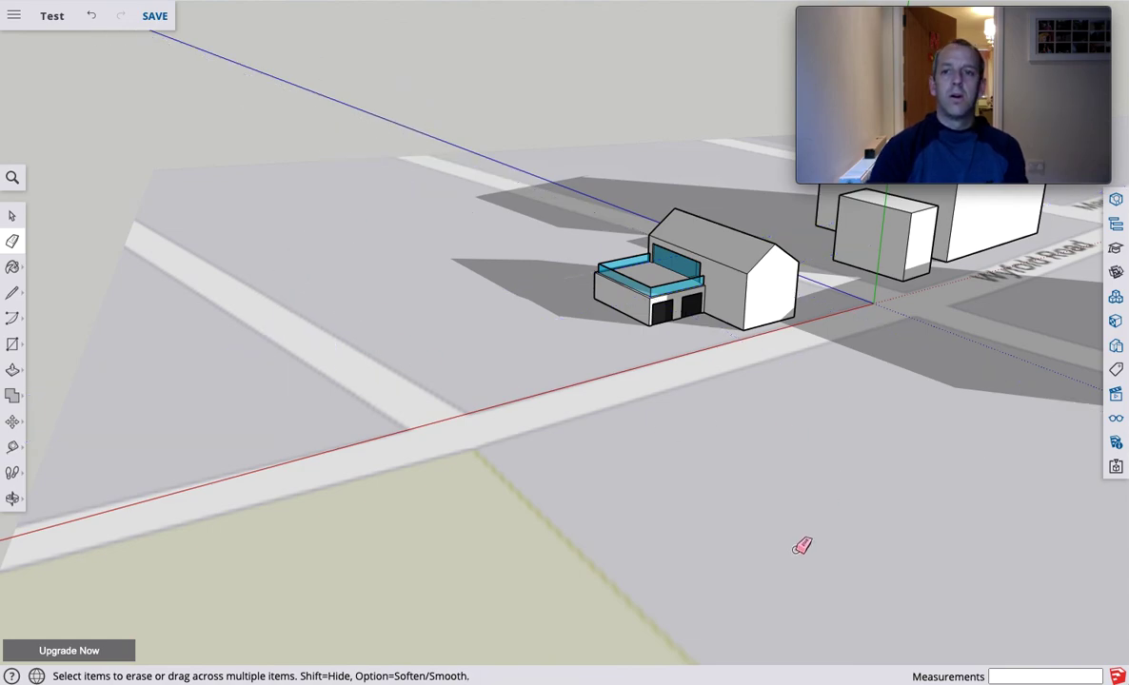
{"action": "scroll", "coordinate": [791, 197], "scroll_direction": "up", "scroll_amount": 3}
{"action": "scroll", "coordinate": [635, 436], "scroll_direction": "up", "scroll_amount": 3}
{"action": "scroll", "coordinate": [635, 436], "scroll_direction": "down", "scroll_amount": 4}
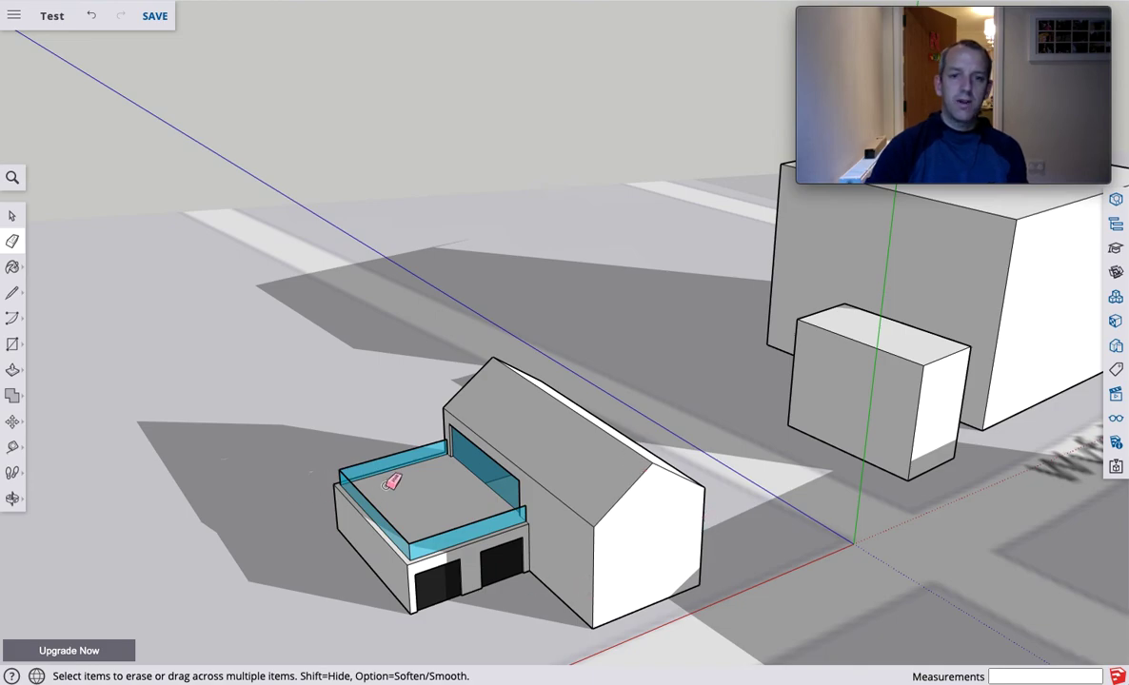